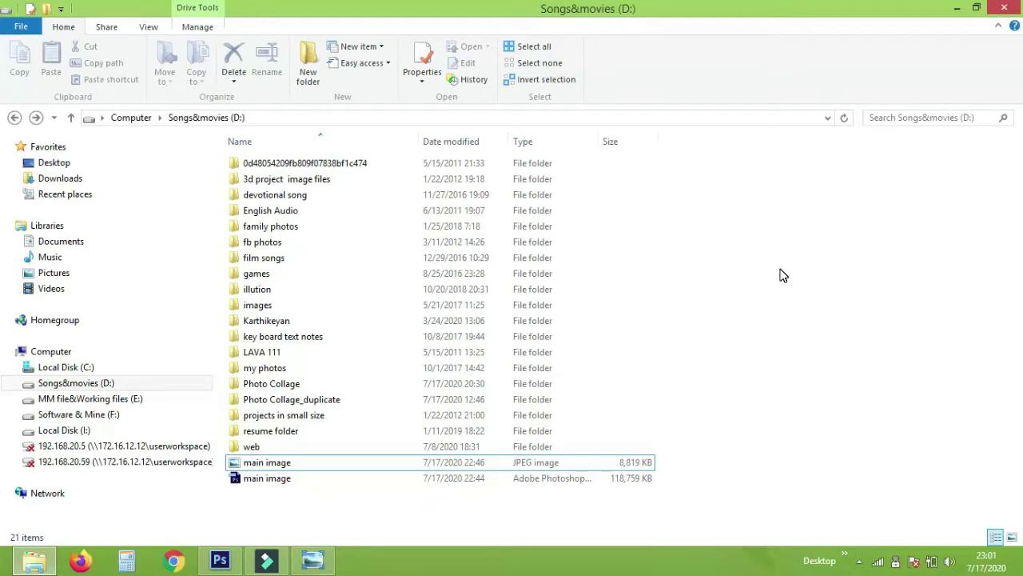
- Browse the Photo Collage folder's pictures in File Explorer
double_click(279, 385)
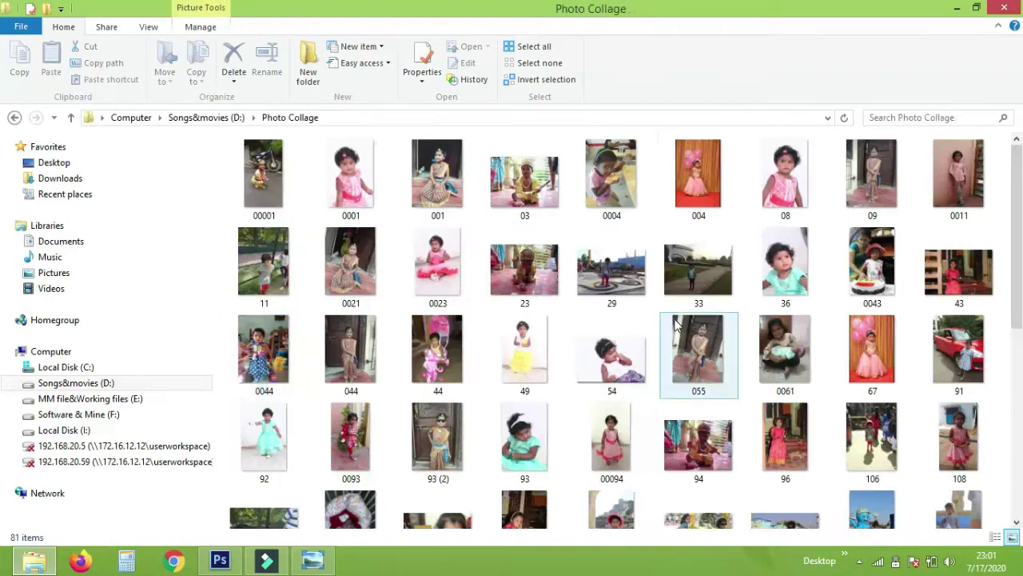
scroll(675, 323, down, 5)
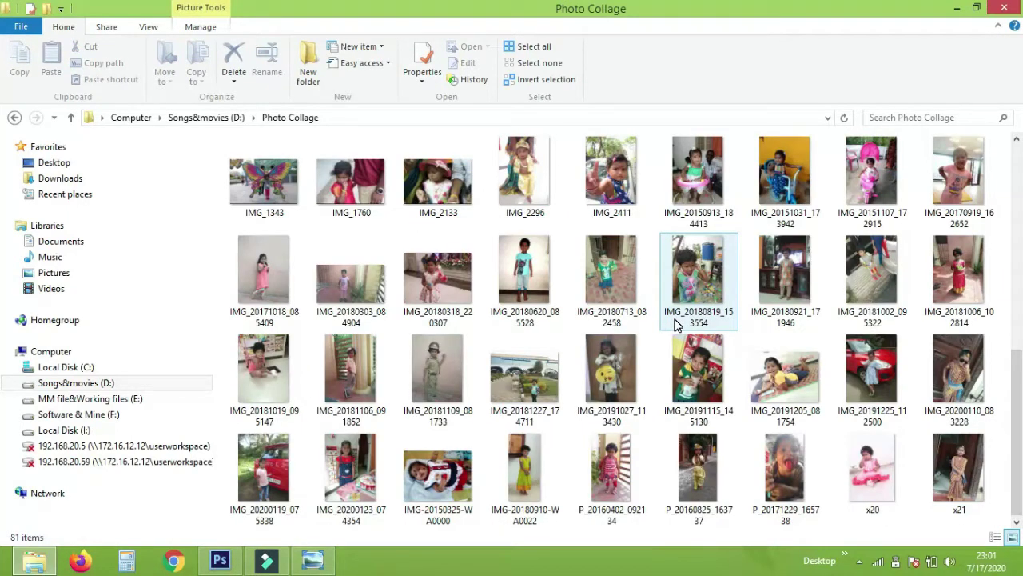
key(ctrl+a)
click(740, 334)
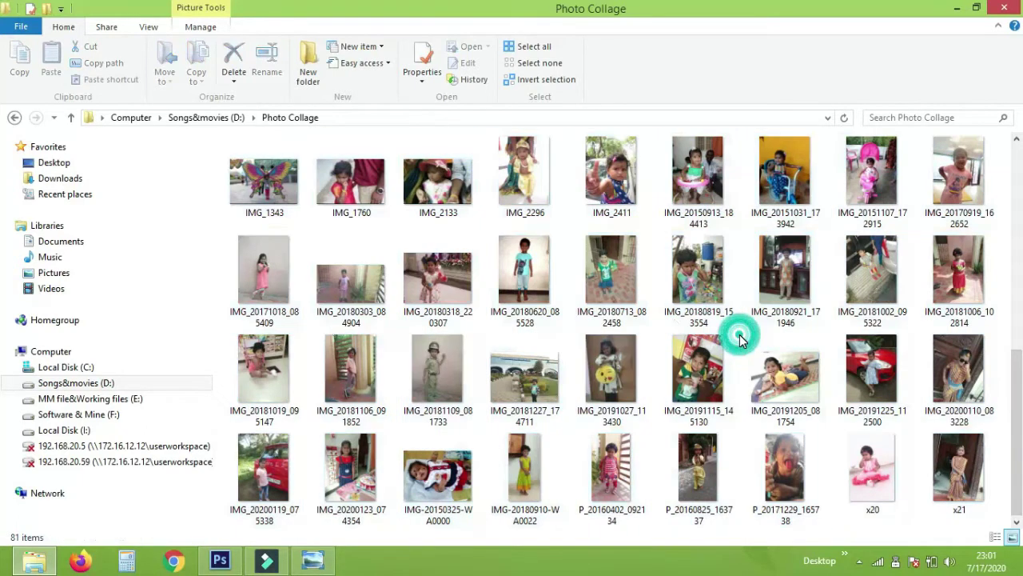
- Preview the main portrait JPEG from drive D, then switch to Photoshop
key(BackSpace)
double_click(306, 461)
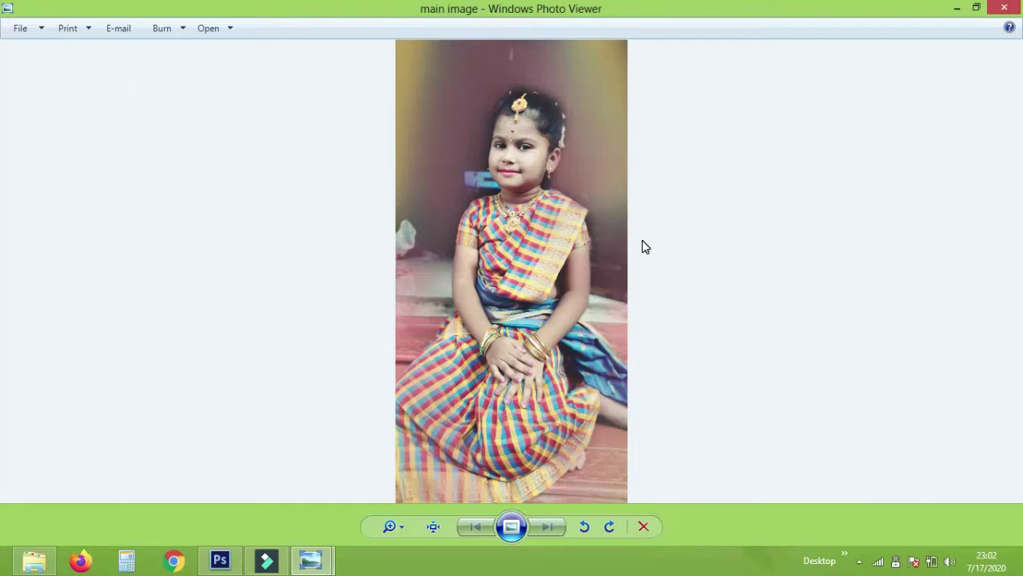
click(957, 8)
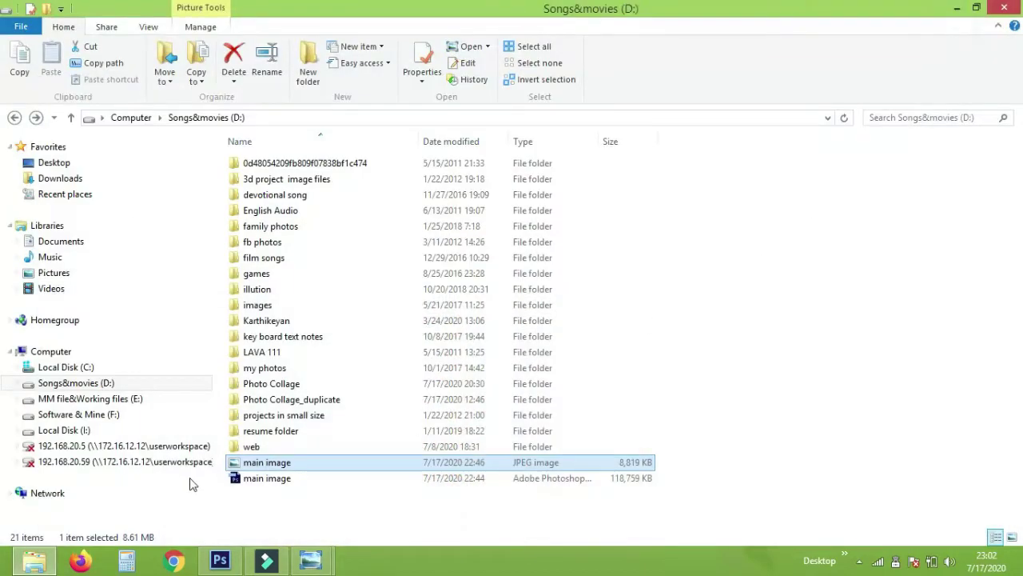
click(220, 560)
- Start a Contact Sheet II using D:\Photo Collage as the source folder
click(42, 11)
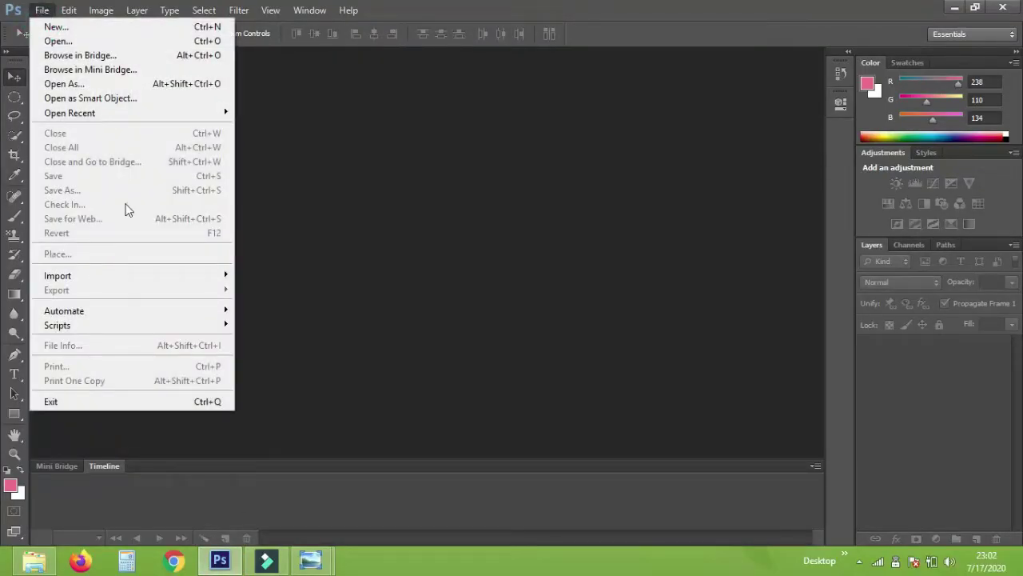
mouse_move(64, 310)
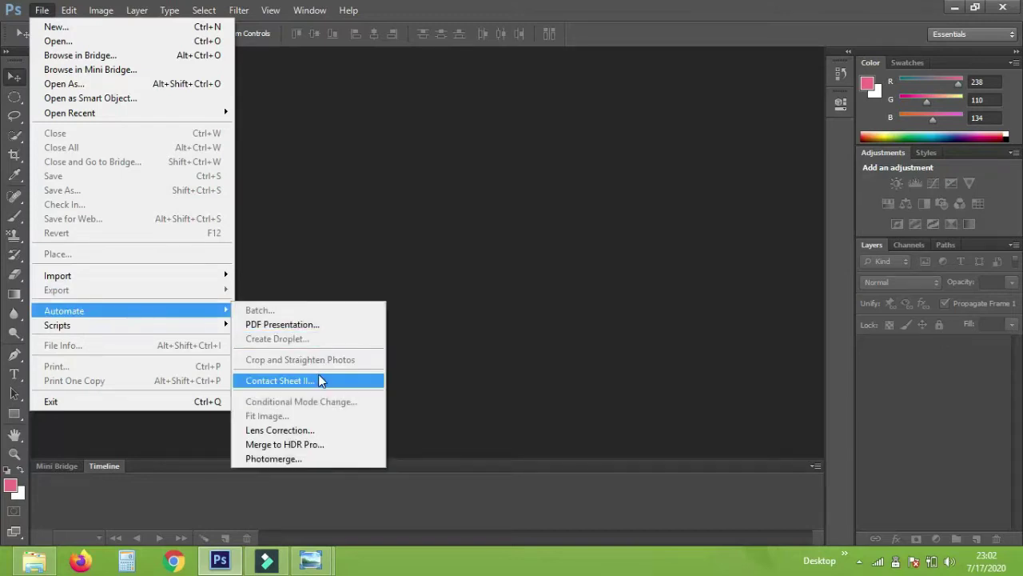
click(318, 381)
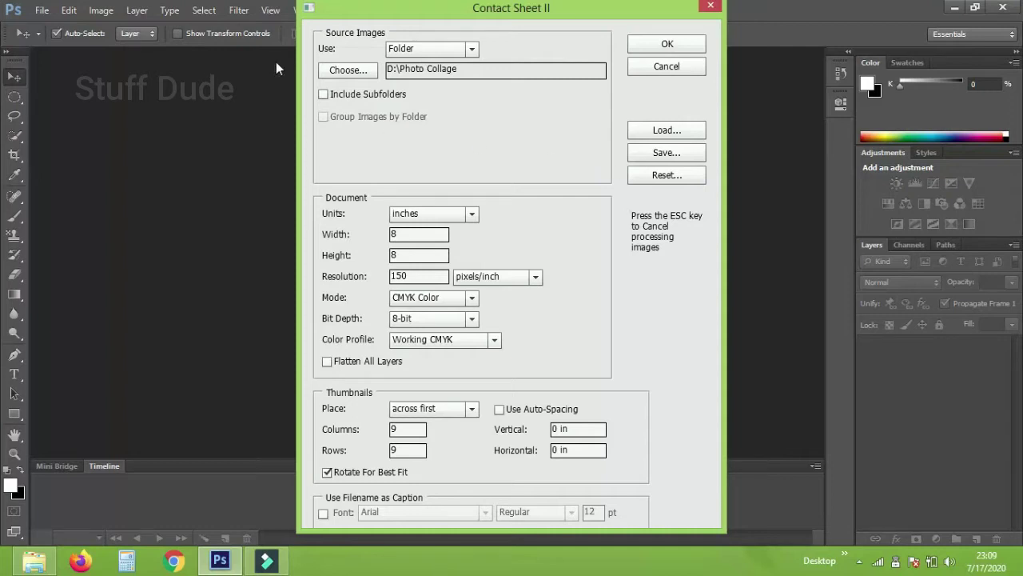
click(347, 71)
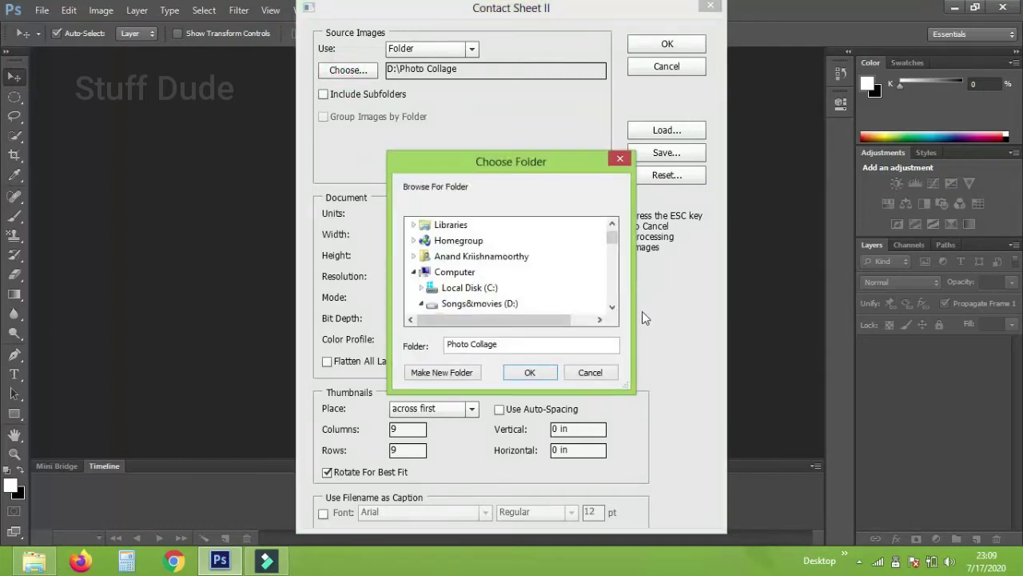
click(552, 373)
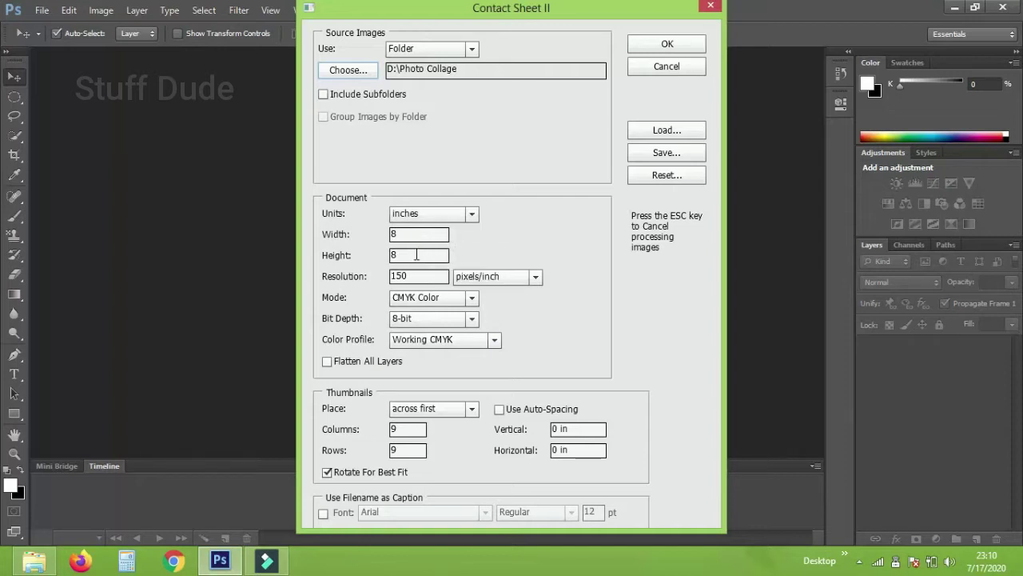
- Generate an 8 x 6 inch contact sheet with 9 columns and 9 rows
double_click(403, 255)
text(6)
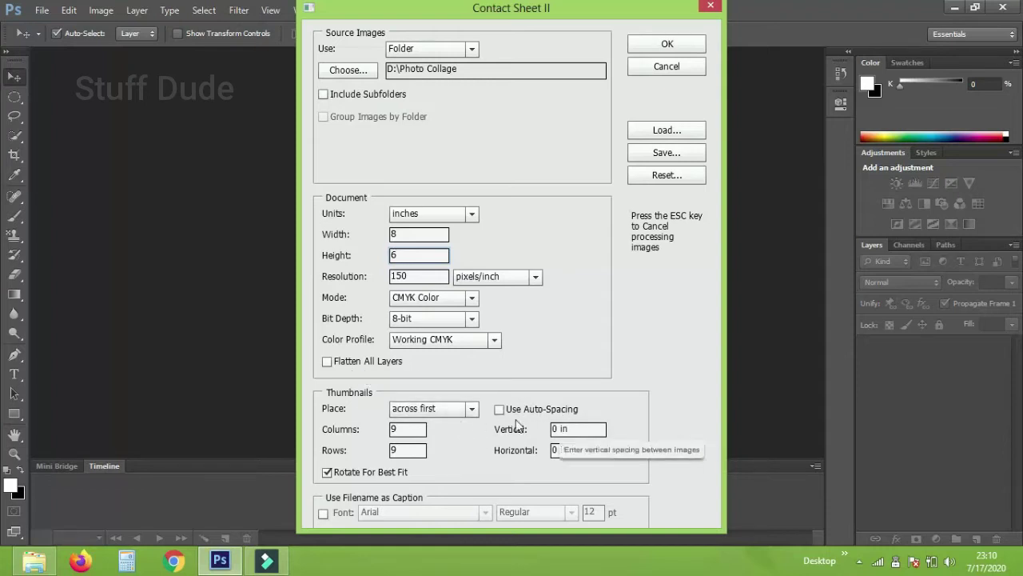
mouse_move(589, 428)
mouse_down()
mouse_move(553, 432)
mouse_move(550, 452)
mouse_up()
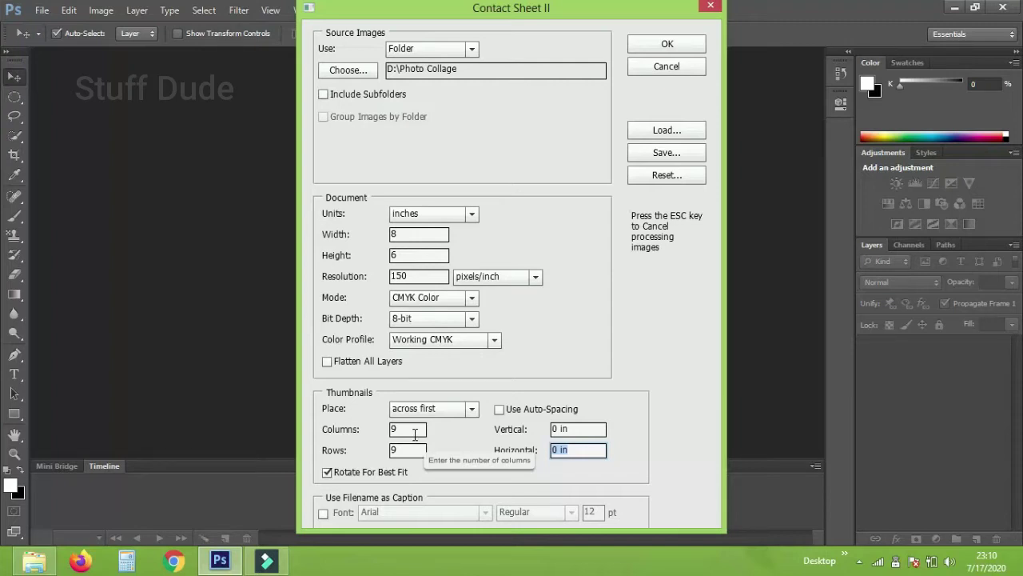
click(415, 429)
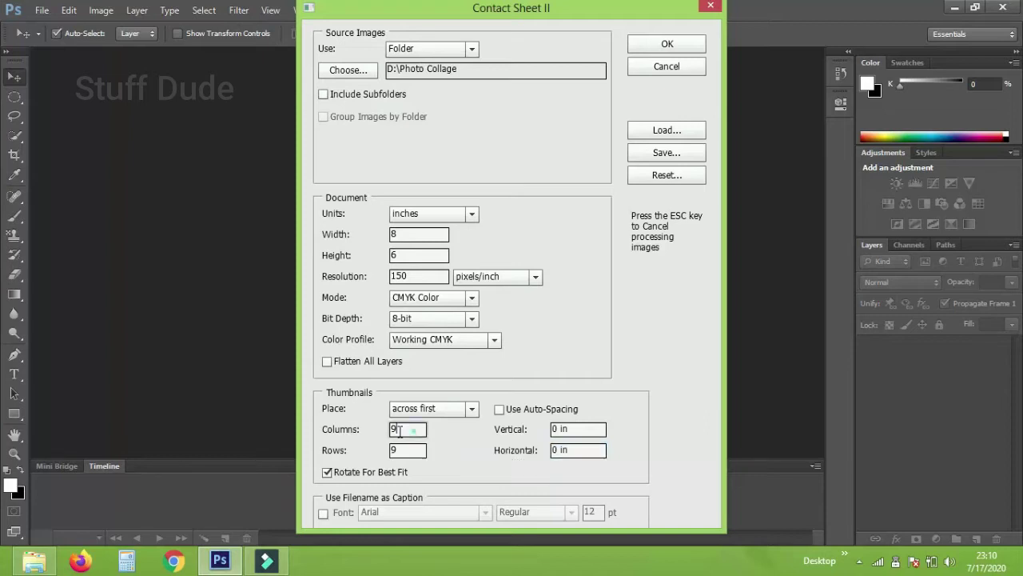
click(389, 450)
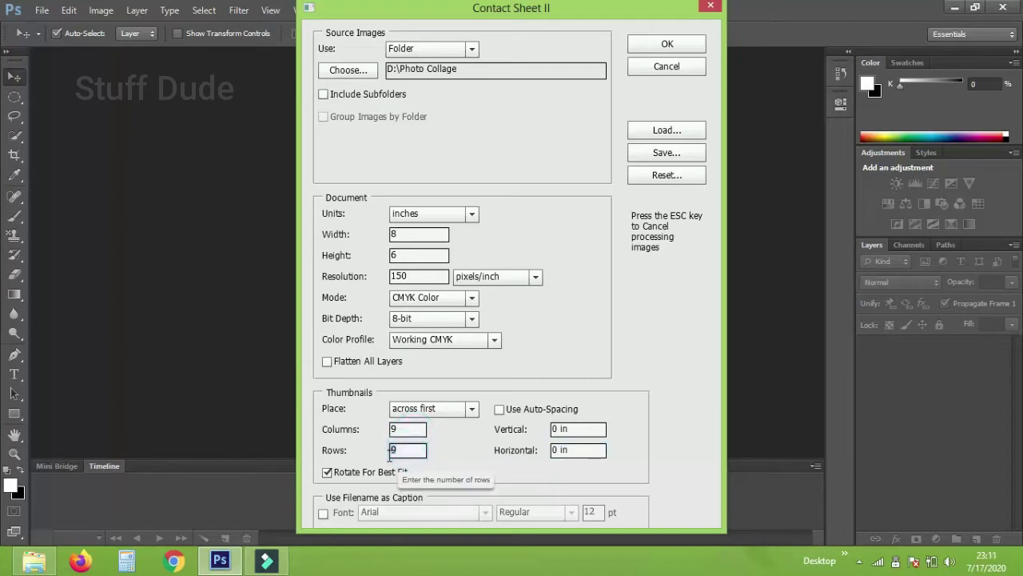
click(400, 430)
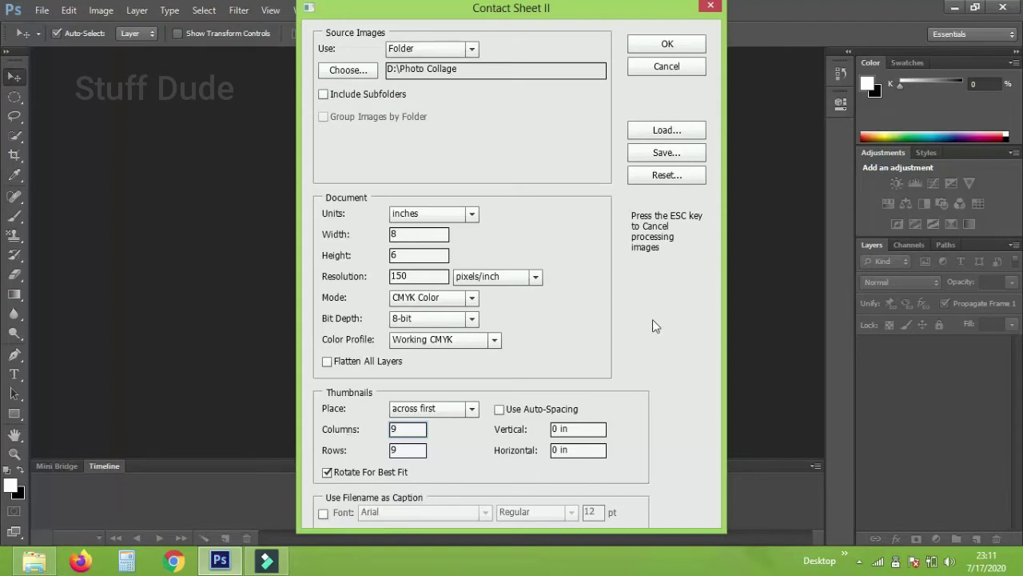
click(654, 43)
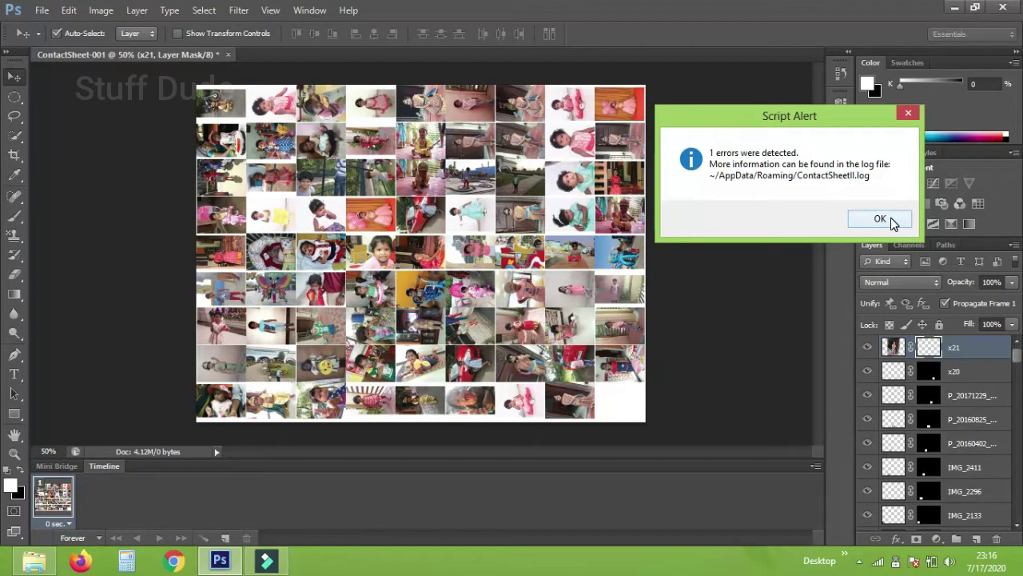
- Dismiss the script error alert and zoom in on the sheet's lower-right corner
click(890, 219)
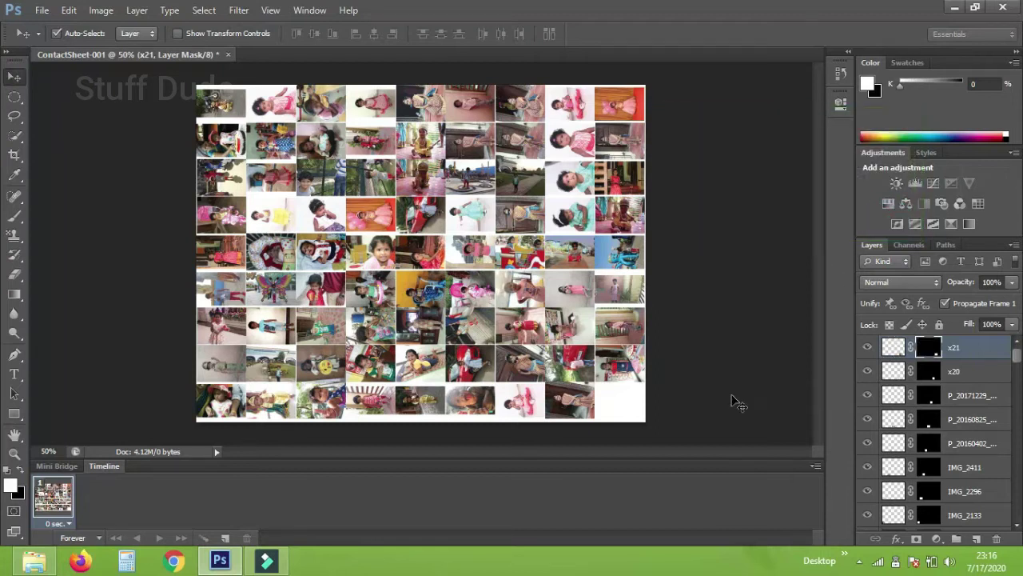
ctrl+click(620, 379)
ctrl+click(630, 384)
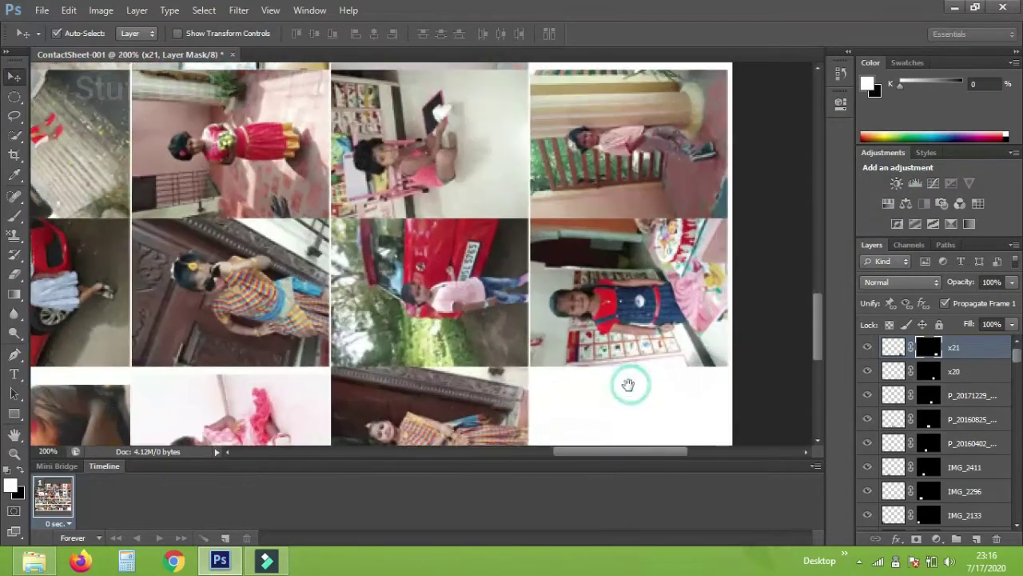
scroll(629, 362, down, 1)
alt+click(638, 287)
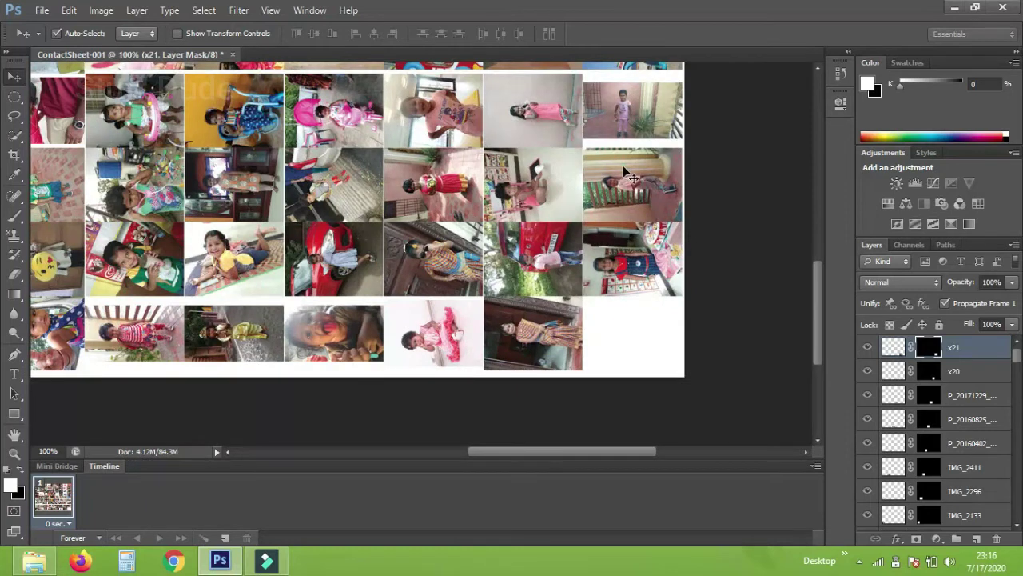
- Move the top right-column photo down into the empty bottom-right slot
click(638, 288)
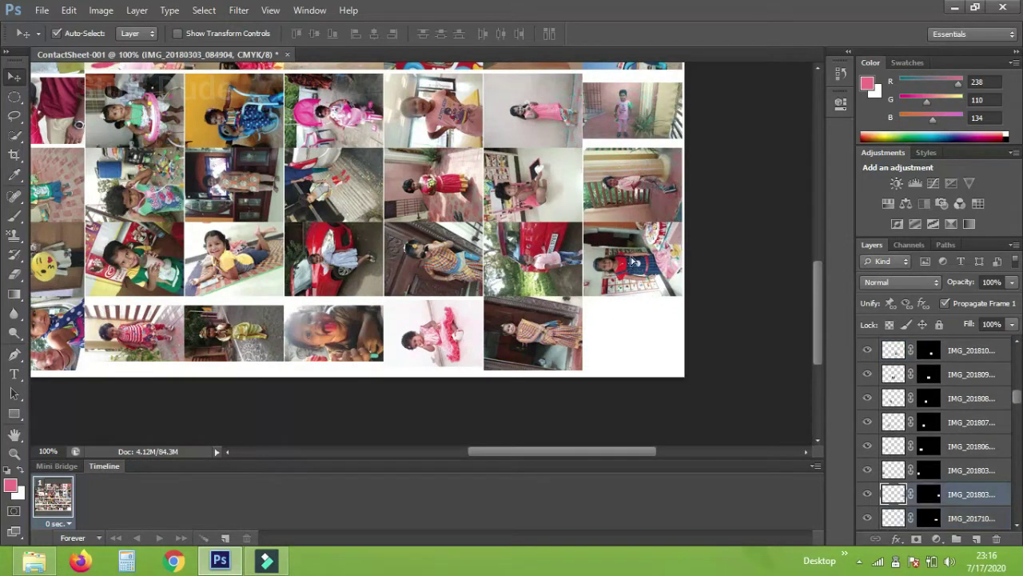
drag(638, 119, 634, 330)
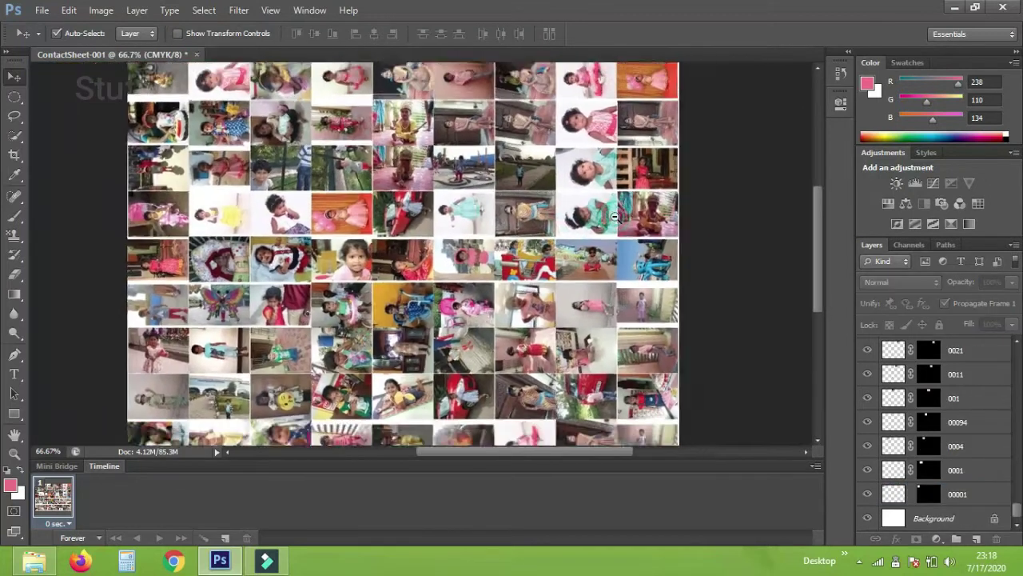
alt+click(615, 215)
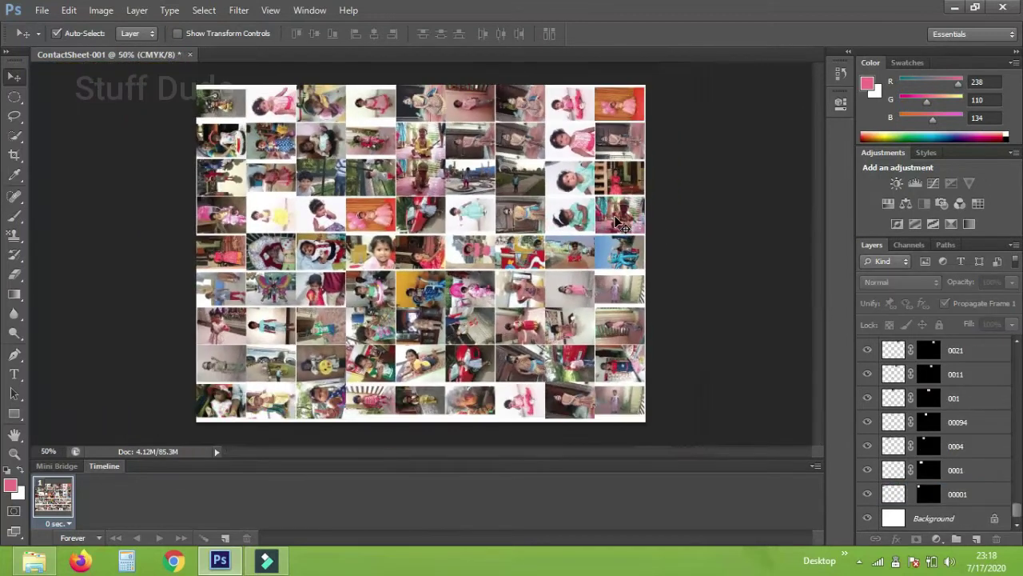
click(292, 192)
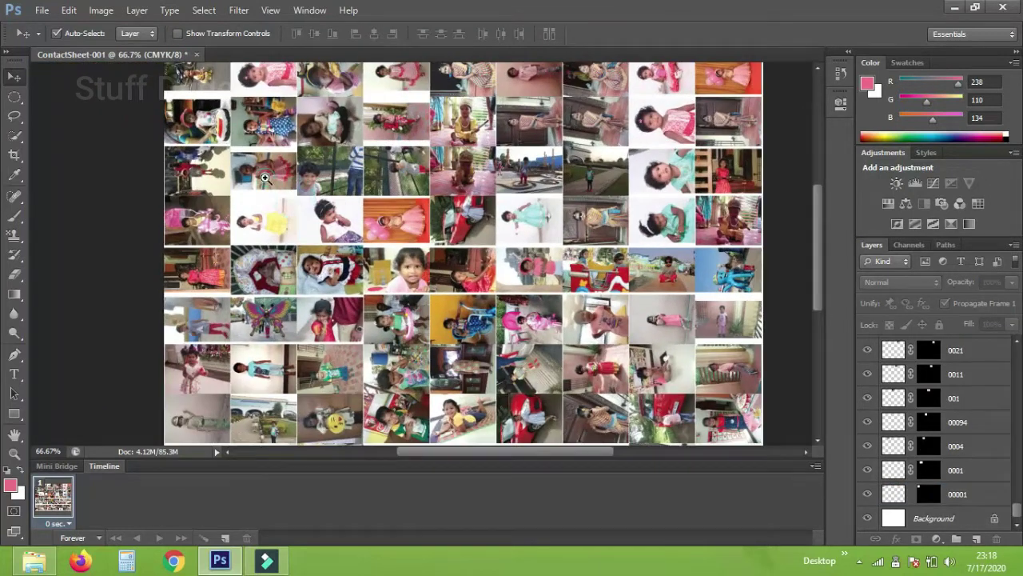
scroll(280, 196, up, 1)
scroll(280, 209, up, 1)
scroll(268, 184, up, 1)
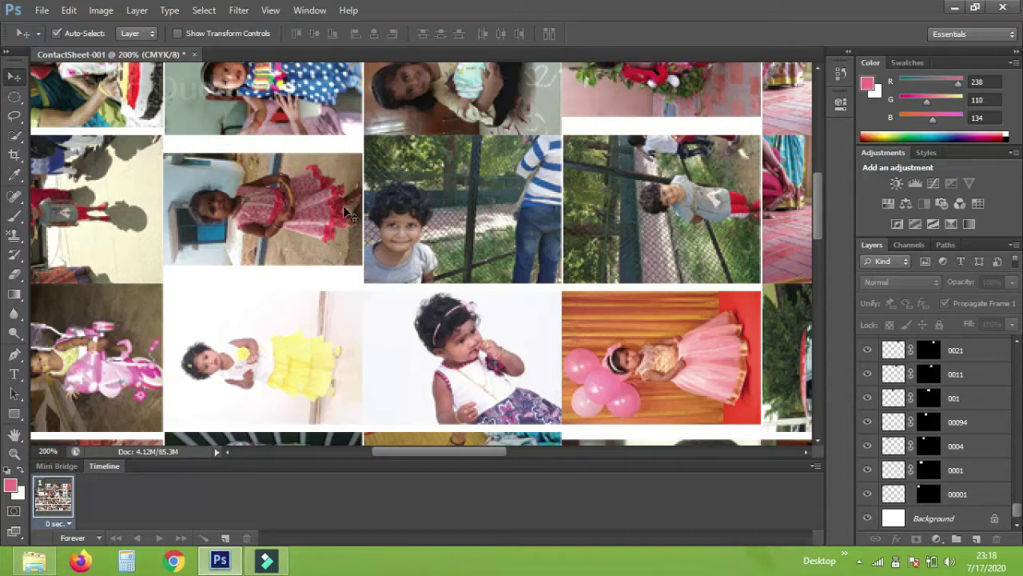
scroll(426, 201, down, 2)
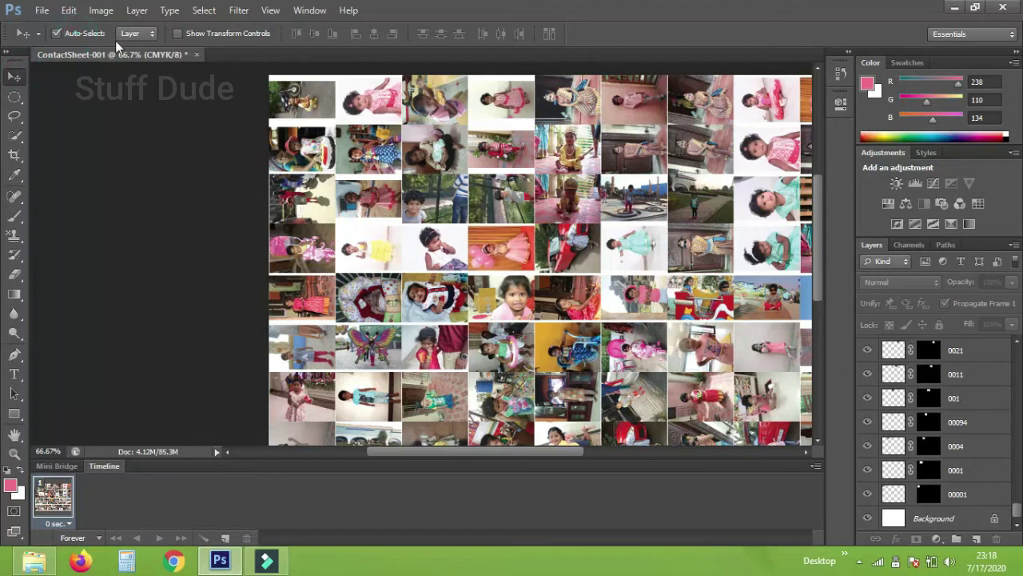
- Free-transform the 0001 photo layer, rotating it about 91.5° to stand upright
click(139, 33)
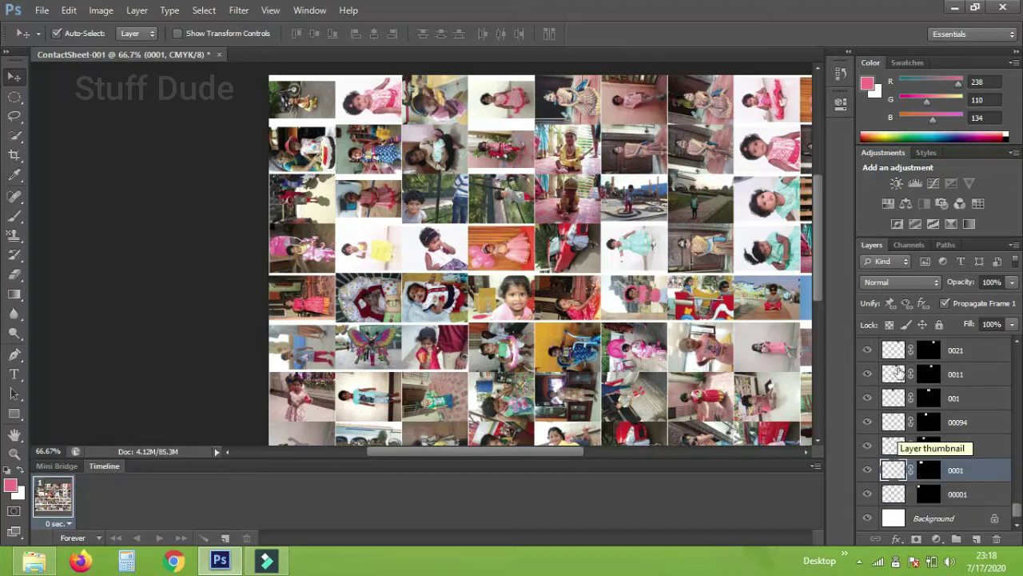
click(899, 474)
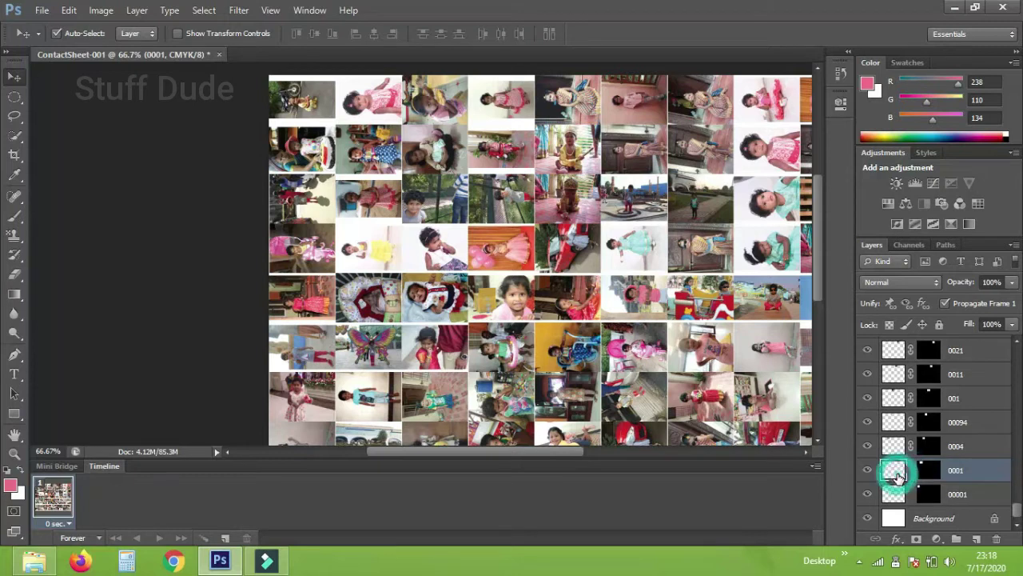
key(ctrl+t)
scroll(401, 74, up, 1)
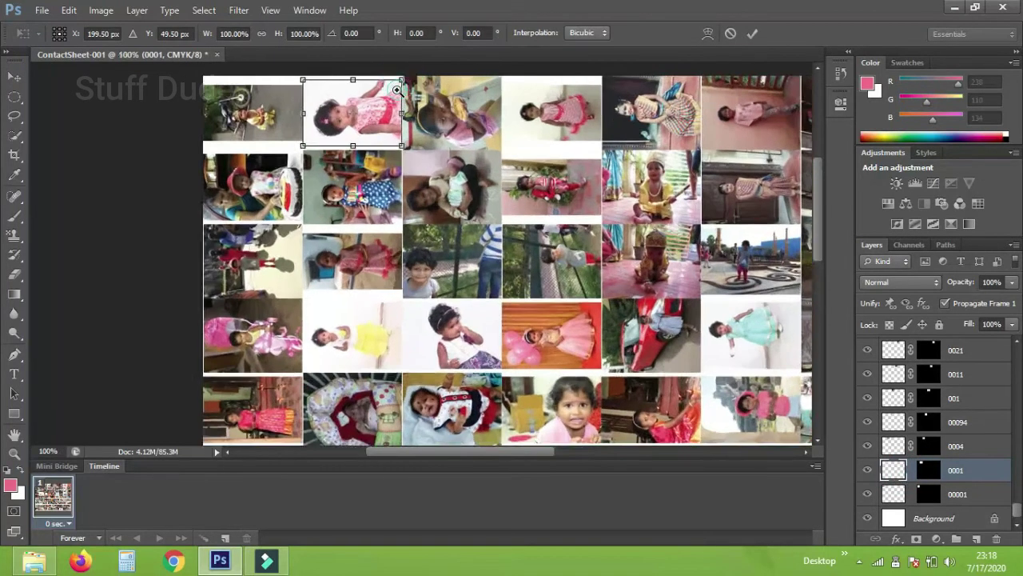
scroll(401, 74, up, 1)
mouse_move(400, 74)
mouse_down()
mouse_move(364, 252)
mouse_move(388, 233)
mouse_up()
- Scale and position the 0001 photo to fit its grid tile
scroll(393, 173, up, 1)
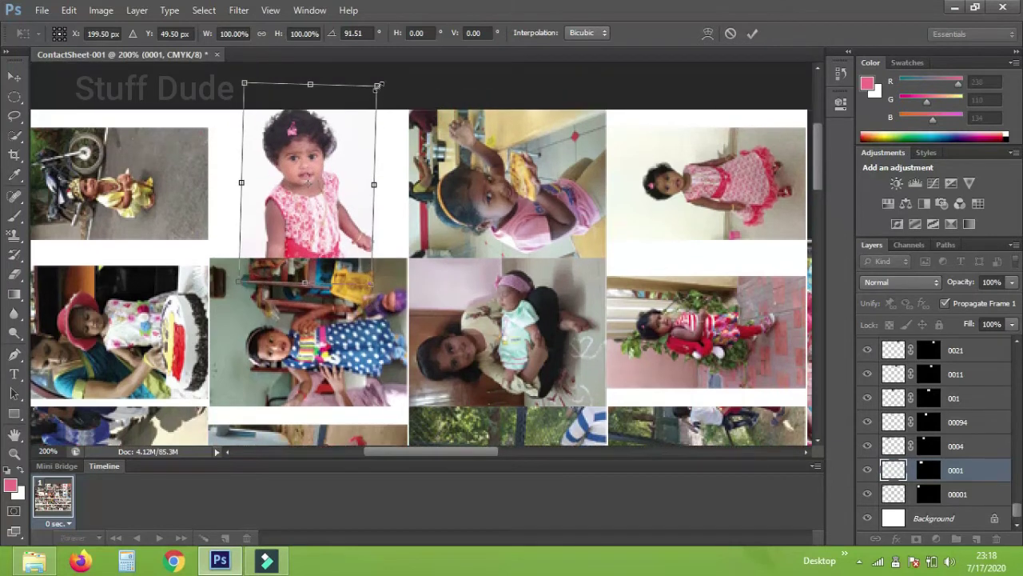
drag(379, 85, 367, 144)
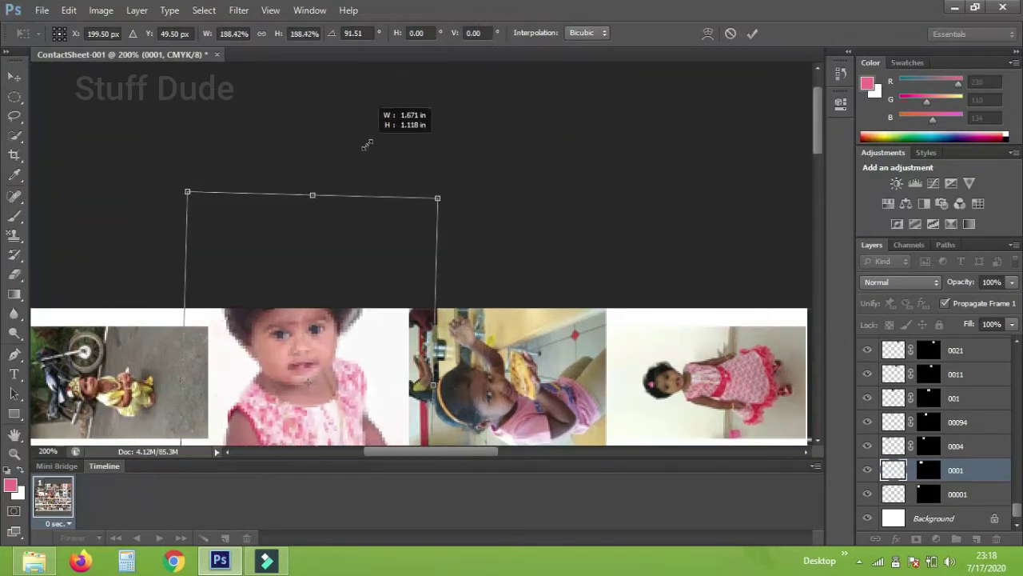
drag(367, 143, 384, 143)
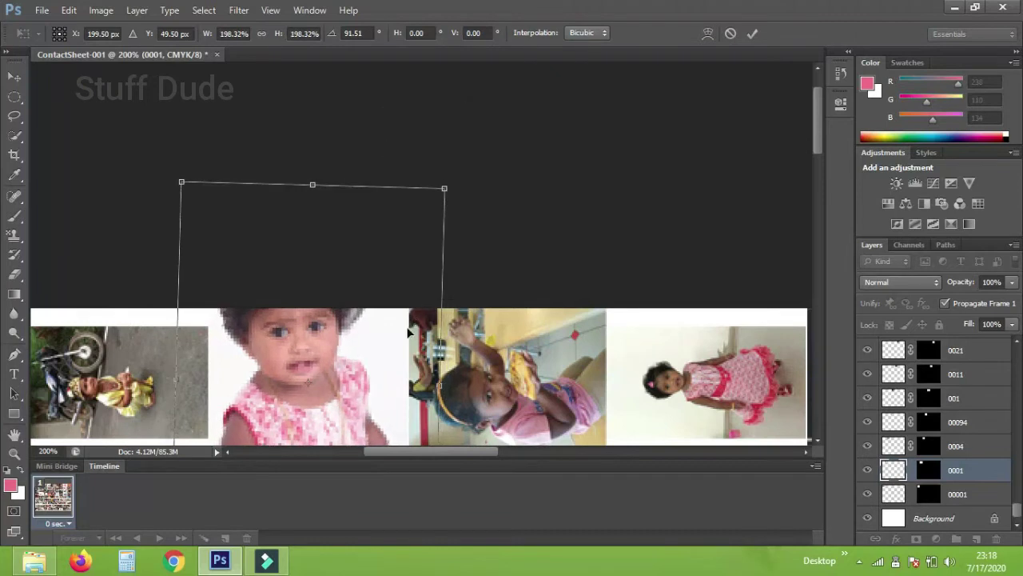
scroll(409, 329, down, 1)
drag(368, 351, 381, 384)
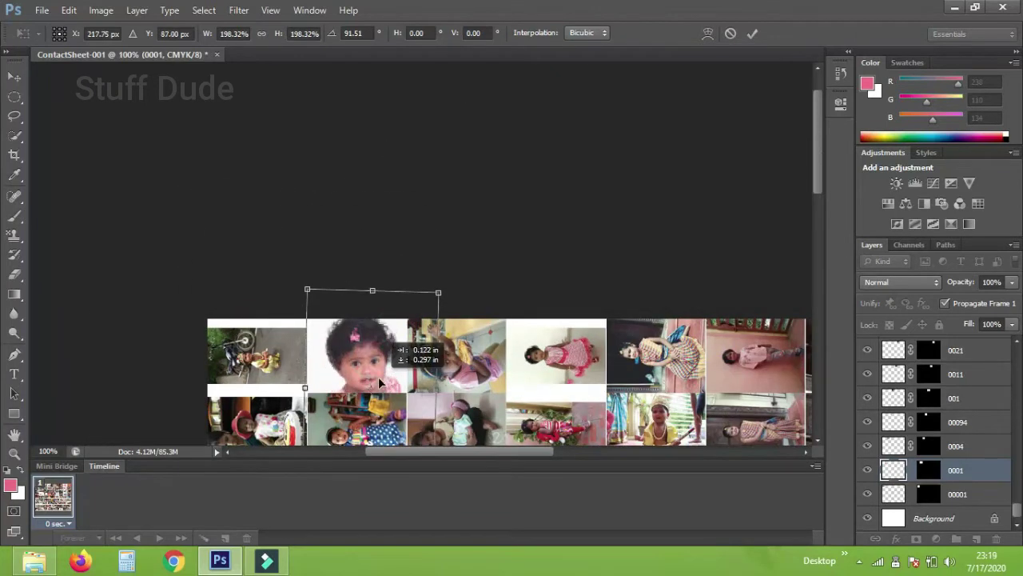
drag(438, 293, 416, 297)
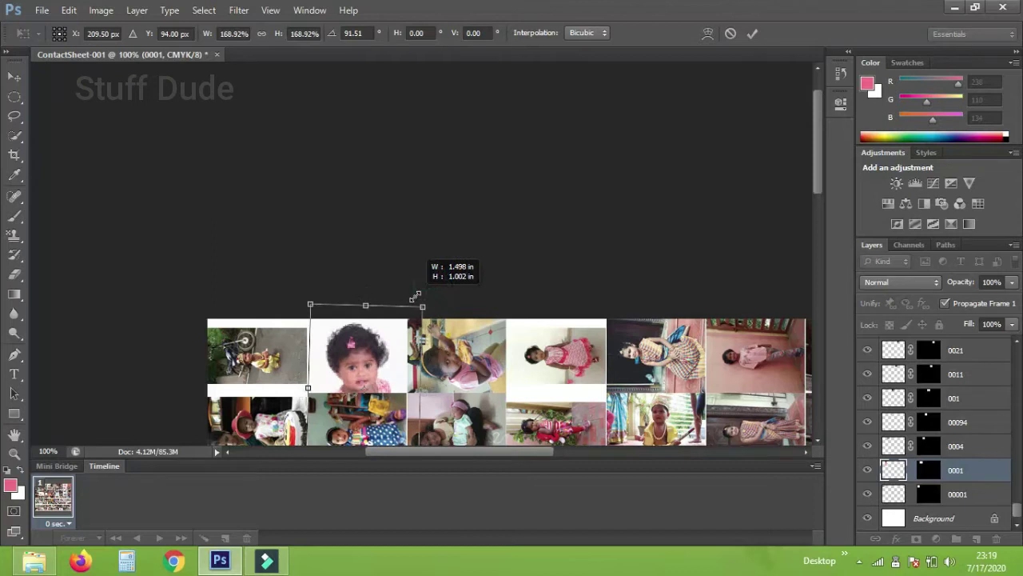
drag(403, 340, 401, 332)
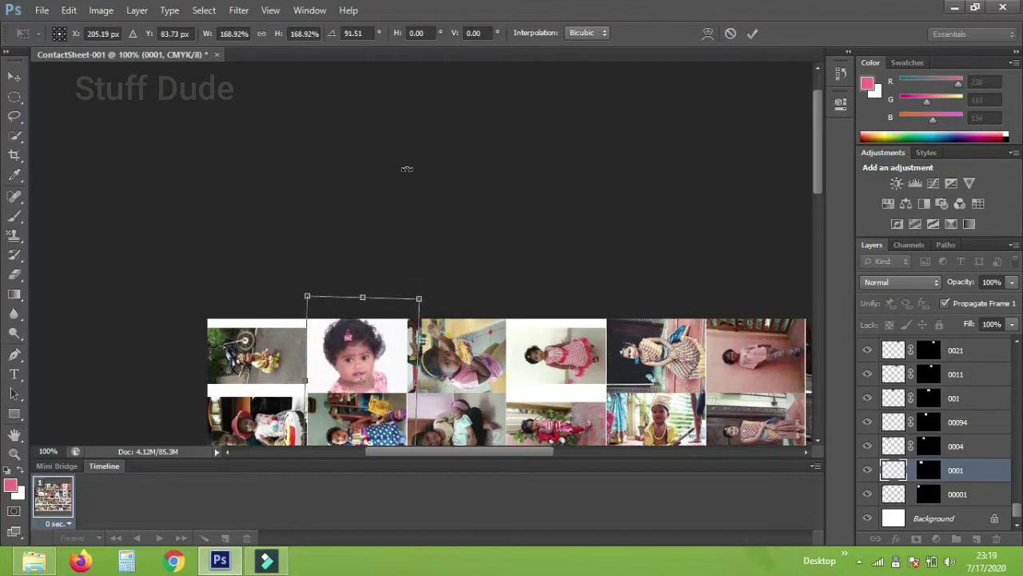
key(Return)
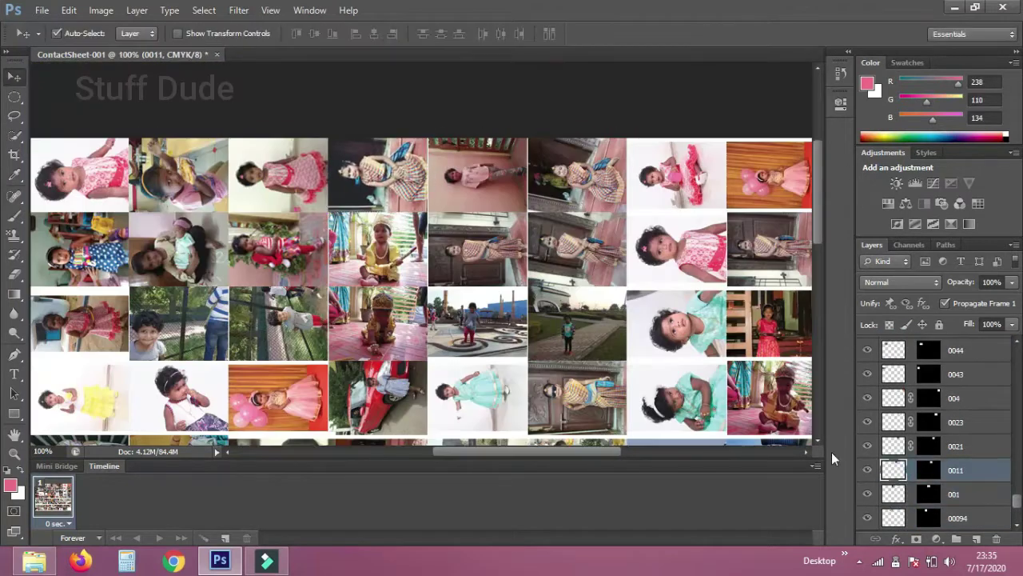
- Commit the 0001 photo's transform and select another photo layer to arrange
click(525, 211)
click(902, 518)
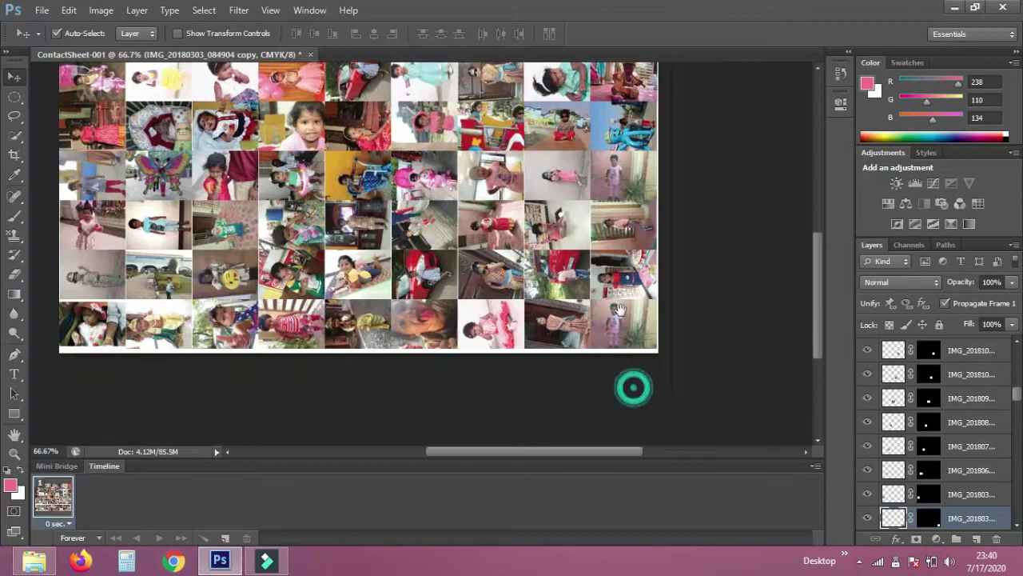
scroll(459, 360, up, 1)
scroll(455, 368, up, 1)
scroll(453, 374, up, 1)
- Crop the sheet to a rectangular selection around the photo grid, then deselect
click(14, 96)
click(72, 90)
key(ctrl+minus)
mouse_move(178, 69)
mouse_down()
mouse_move(630, 419)
mouse_move(647, 415)
mouse_up()
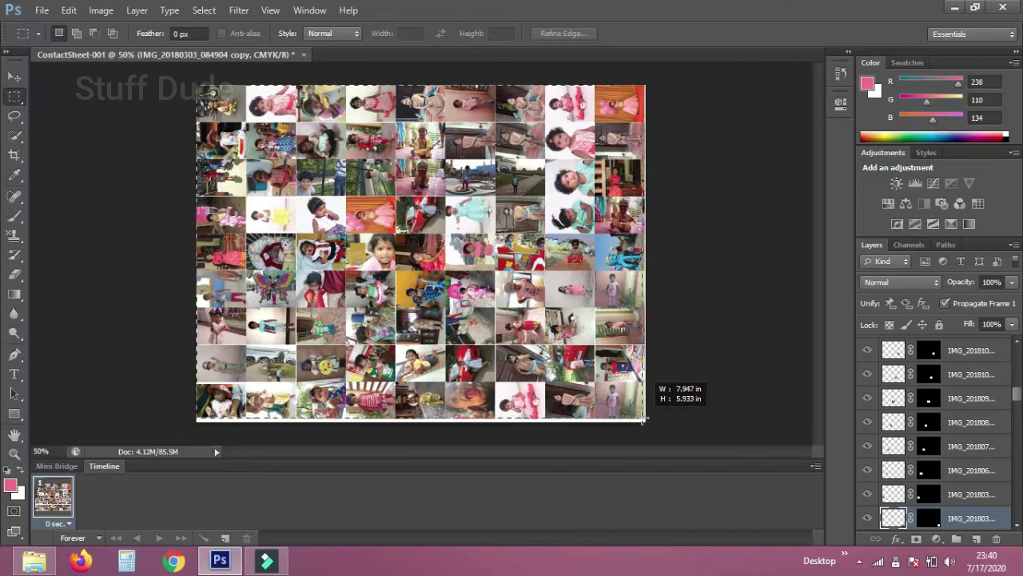
drag(647, 415, 645, 419)
click(101, 10)
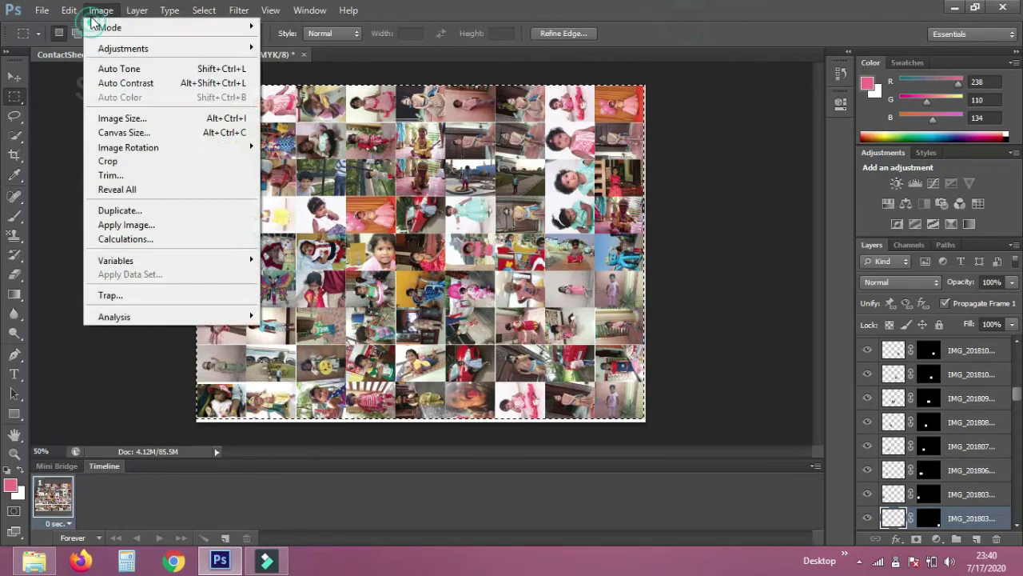
click(149, 160)
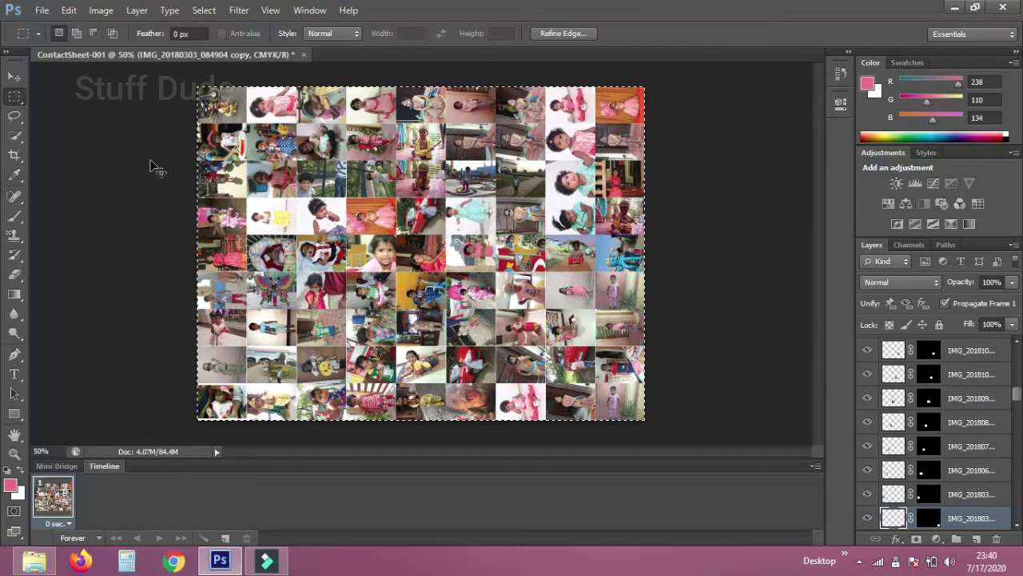
click(151, 160)
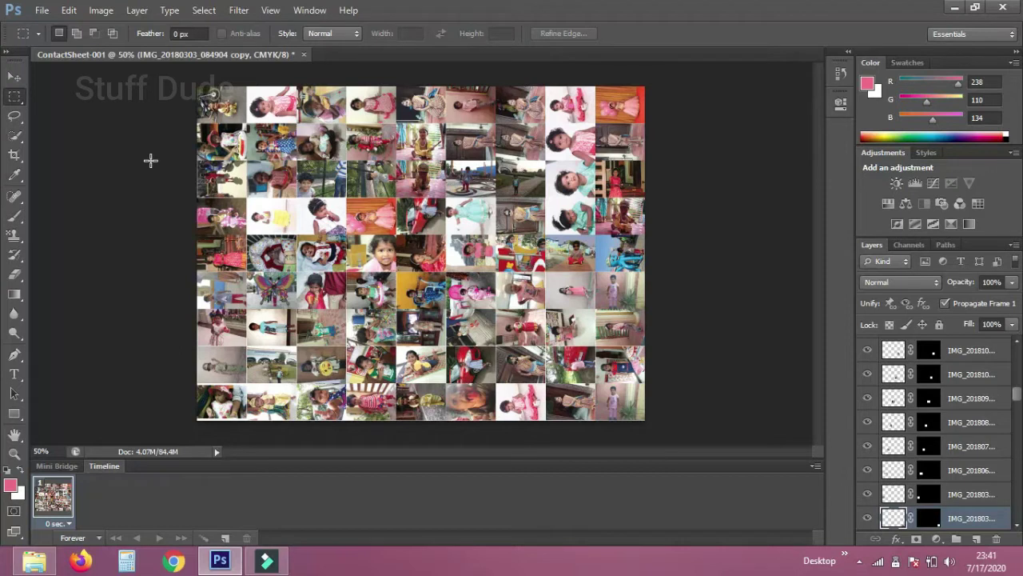
- Define the cropped contact sheet as a new pattern named 'PATTERN'
key(v)
click(232, 404)
key(alt+e)
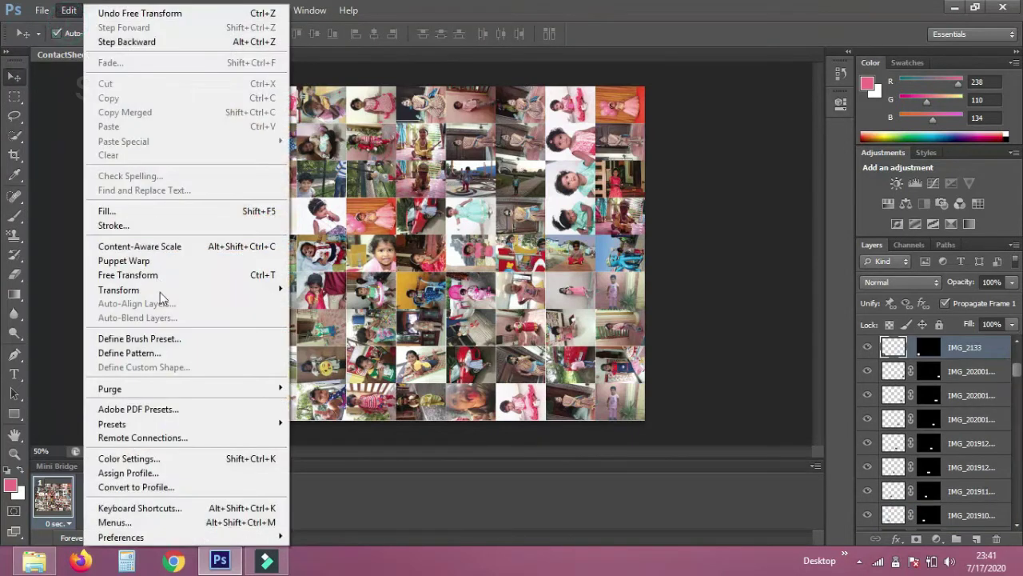
click(164, 355)
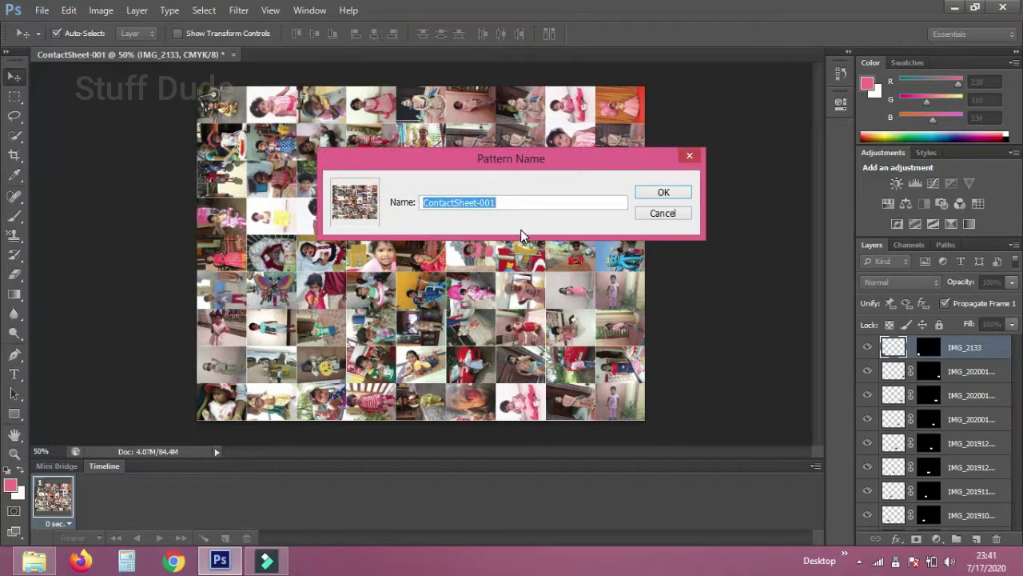
text(PATTERN1)
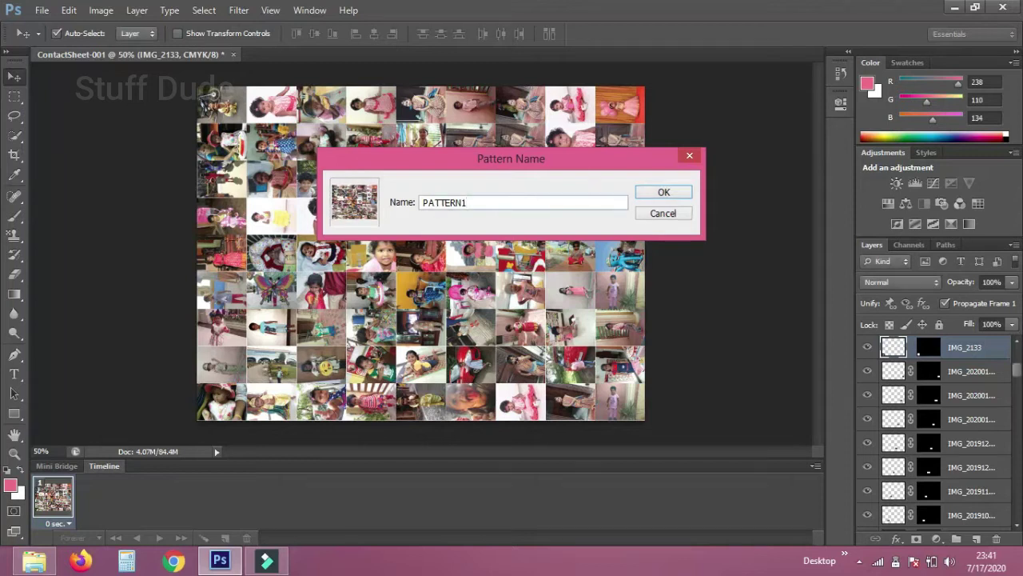
key(Return)
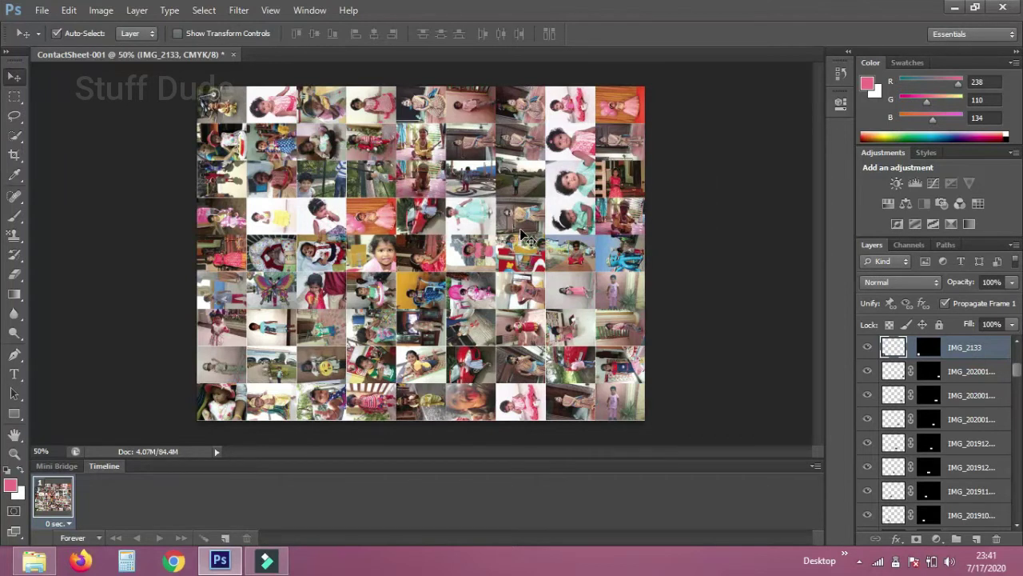
- Save and close ContactSheet-001.psd on the Desktop, then return to drive D in Explorer
click(235, 55)
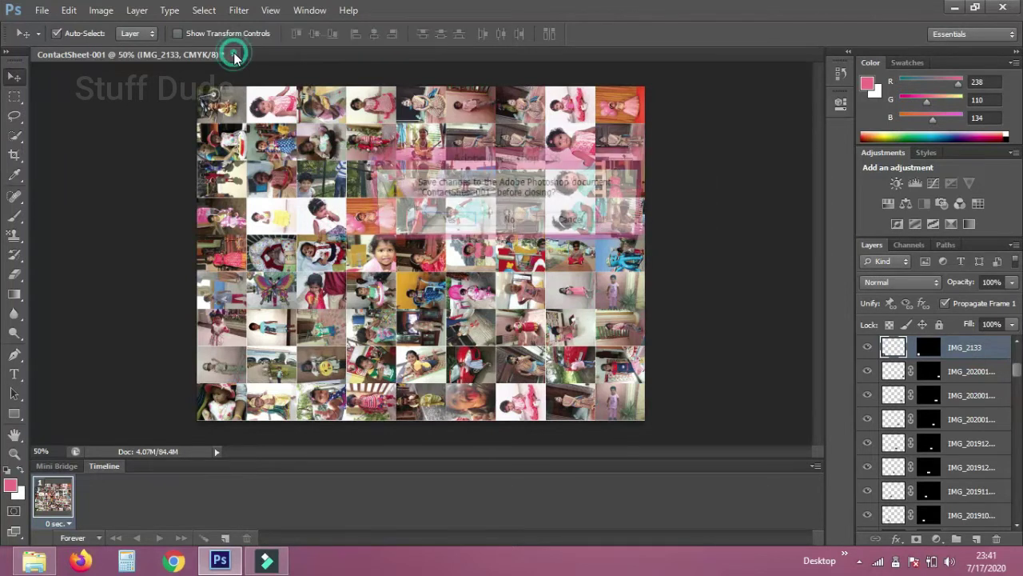
click(454, 224)
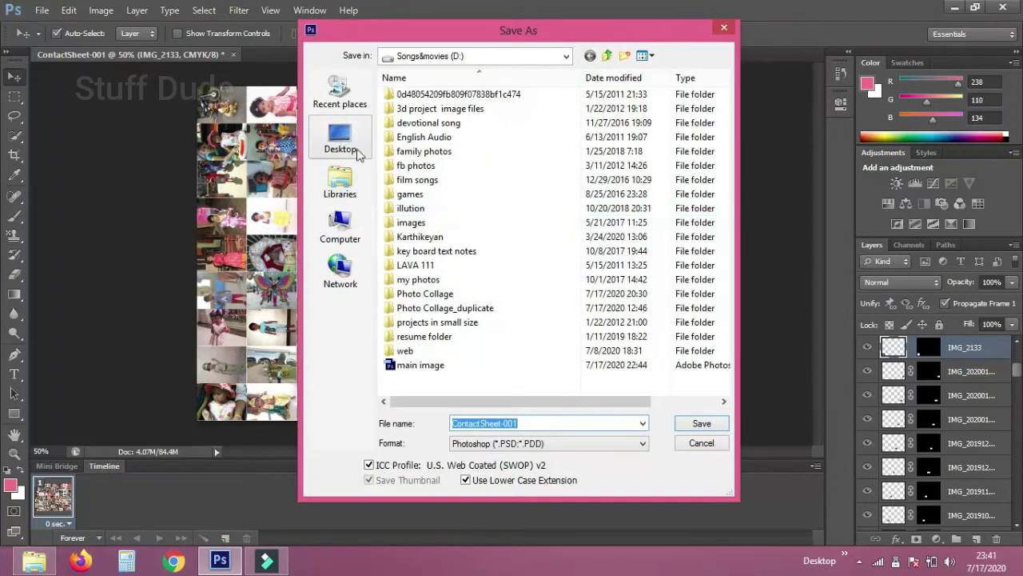
click(340, 138)
click(702, 424)
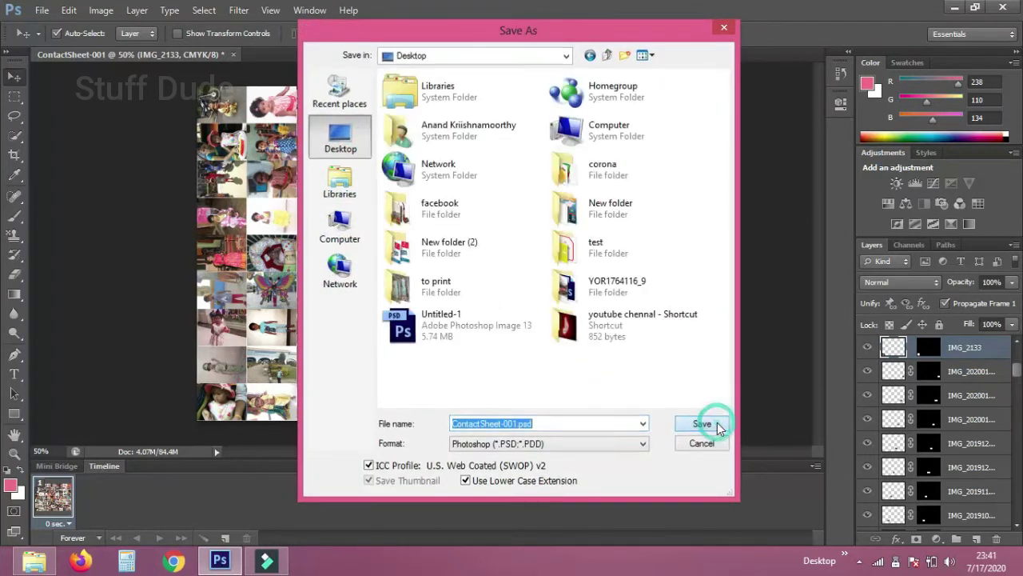
click(686, 166)
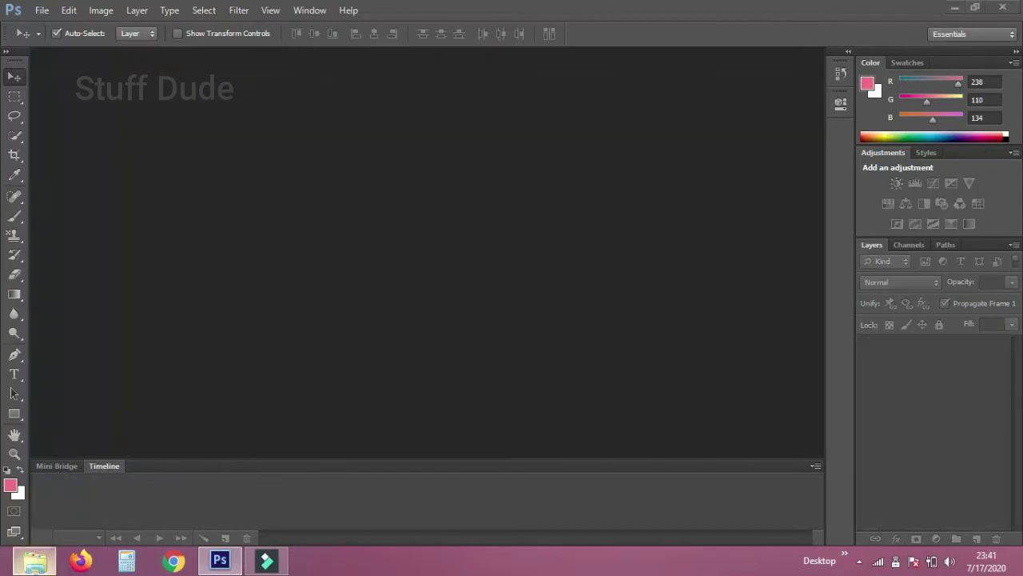
click(35, 560)
key(BackSpace)
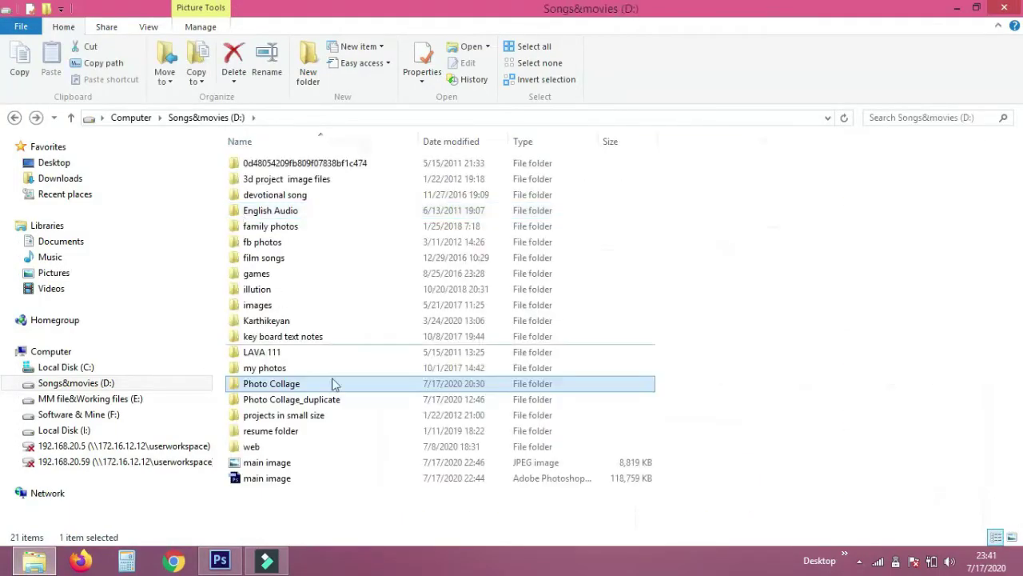
- Drag the main portrait JPEG from drive D into Photoshop to open it
mouse_move(268, 462)
mouse_down()
mouse_move(280, 469)
mouse_move(354, 280)
mouse_up()
key(alt+Tab)
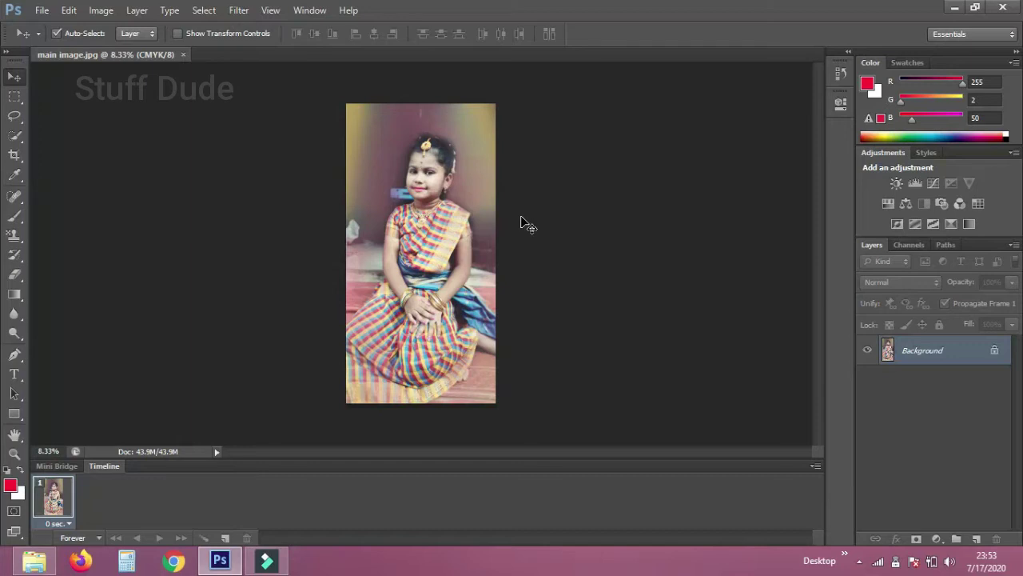
- Create a blank 12×24-inch document at 200 ppi in CMYK Color
click(41, 10)
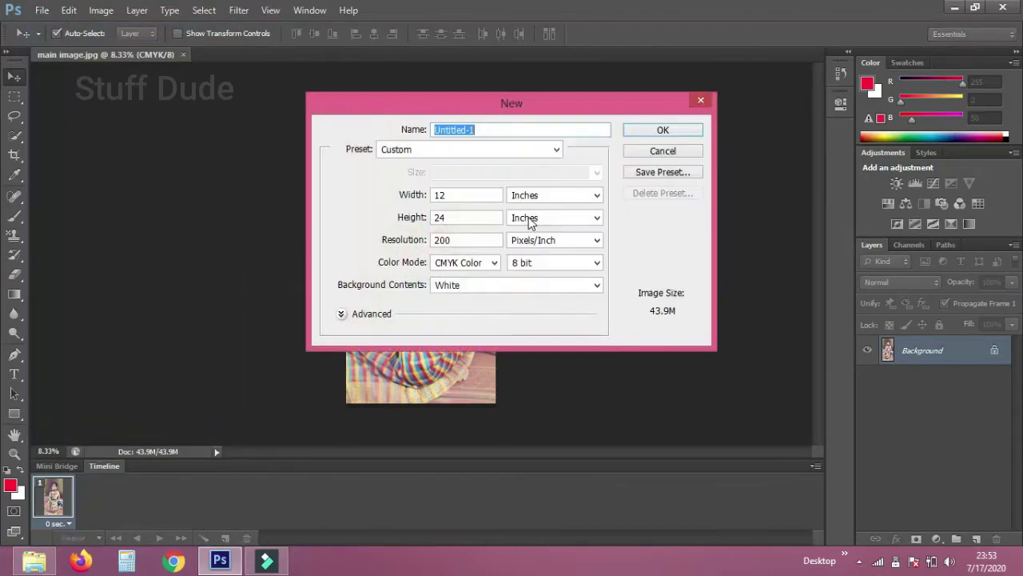
double_click(468, 196)
text(1)
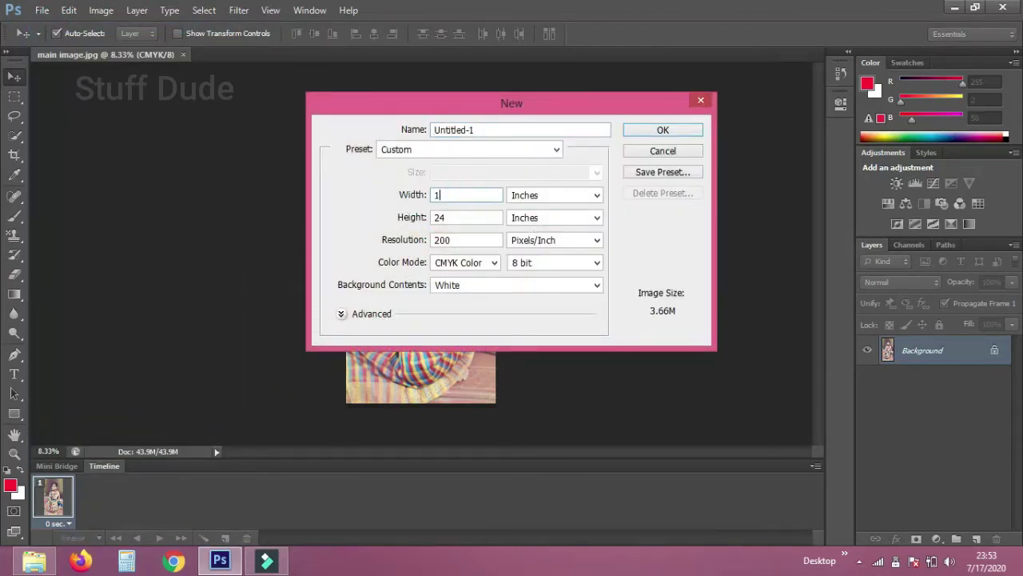
key(Tab)
key(Tab)
text(24)
key(Tab)
key(Tab)
text(200)
key(Tab)
key(Tab)
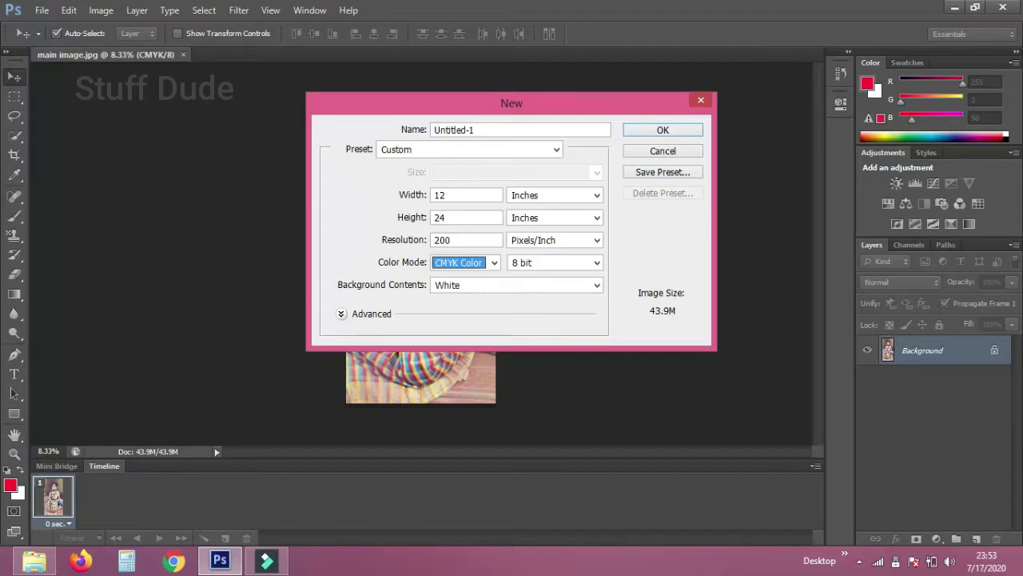
key(Return)
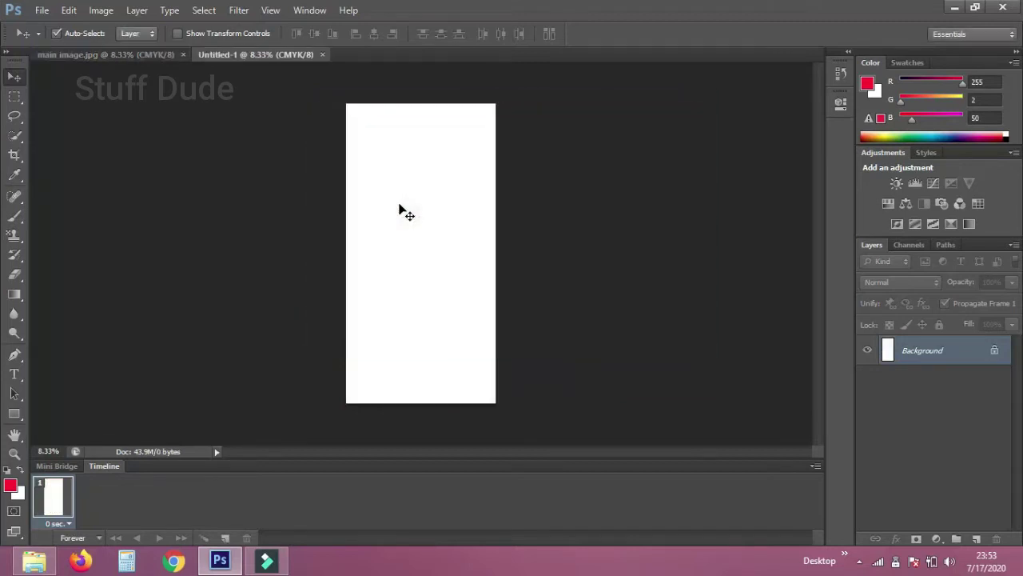
key(ctrl+Tab)
- Drag the girl's photo into Untitled-1 and stretch it to fill the whole canvas
mouse_move(406, 210)
mouse_down()
mouse_move(268, 61)
mouse_move(460, 173)
mouse_move(441, 193)
mouse_move(447, 200)
mouse_up()
key(ctrl+t)
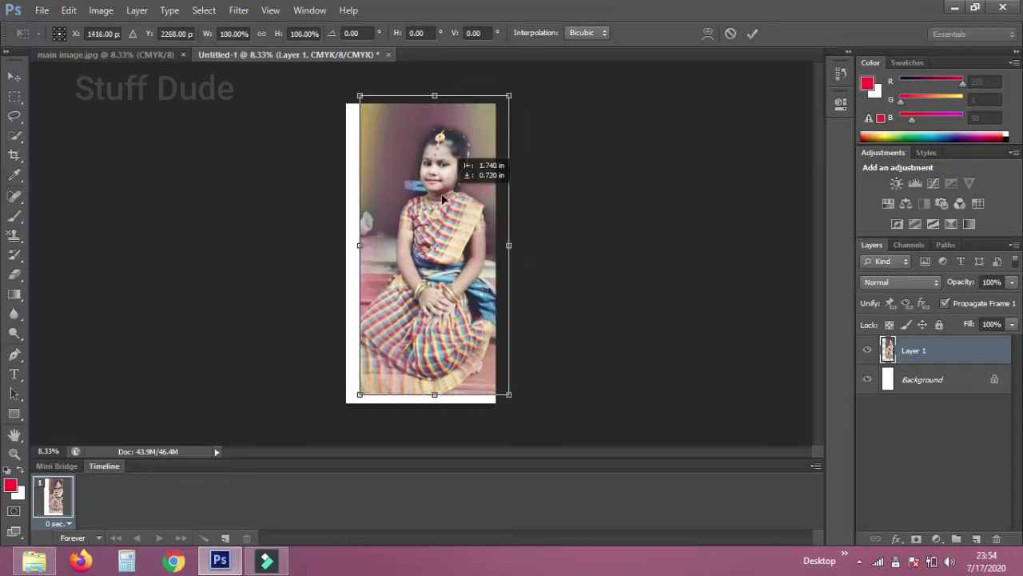
drag(496, 403, 497, 405)
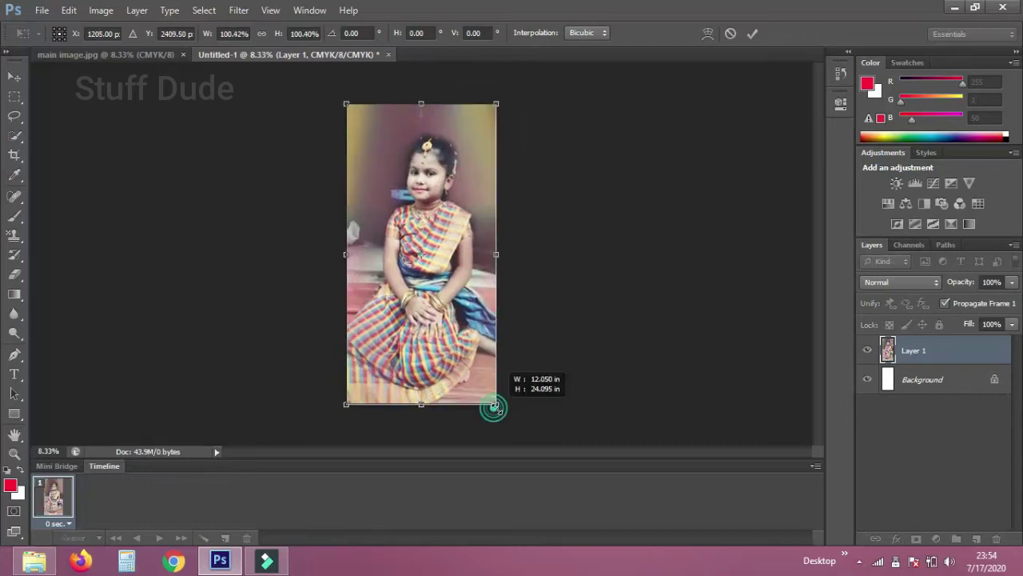
key(Return)
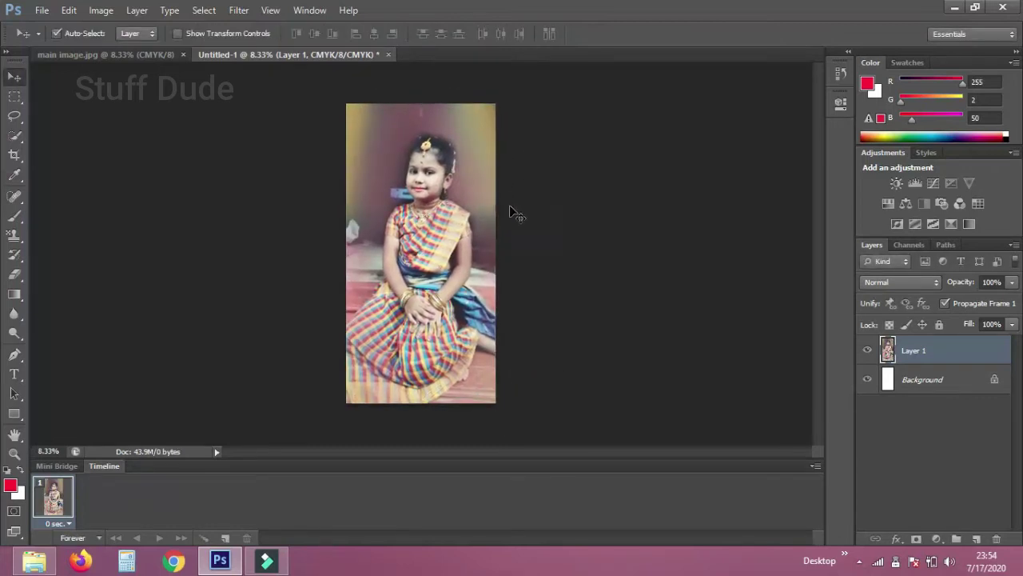
- Convert the photo's Layer 1 into a smart object
scroll(503, 199, up, 1)
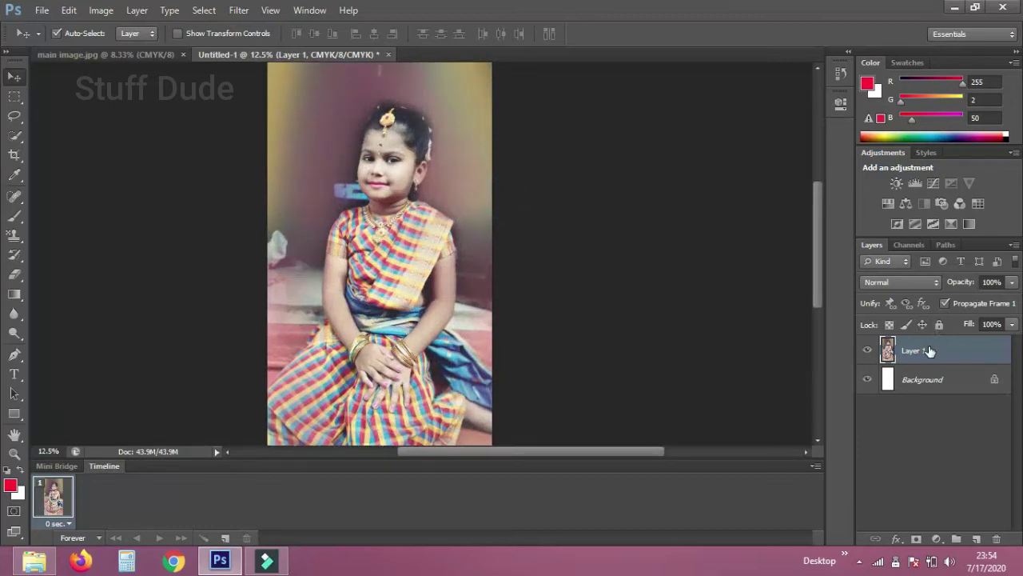
right_click(929, 345)
click(859, 120)
scroll(460, 242, down, 1)
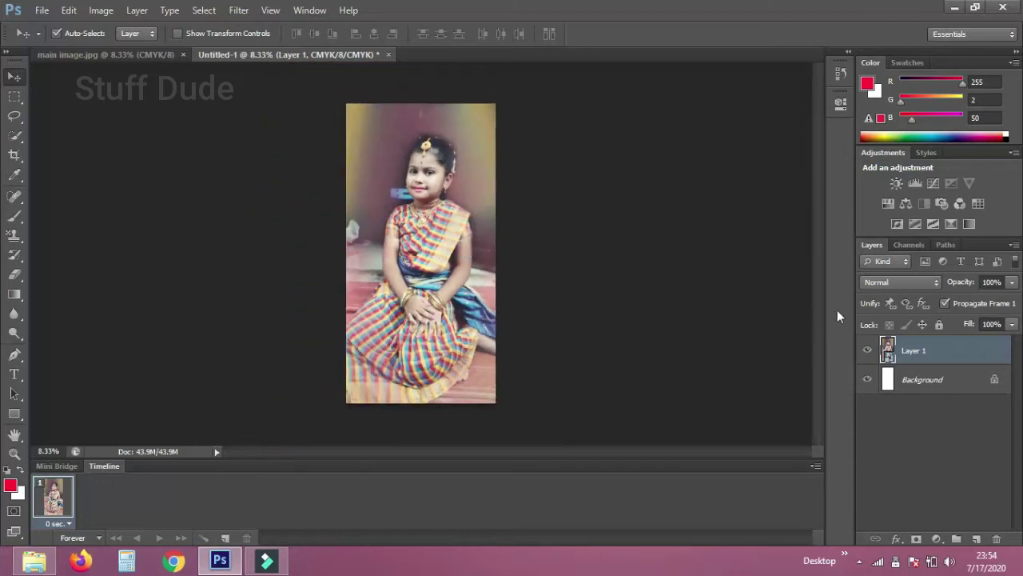
- Add a Pattern Fill layer of the contact-sheet tiles with scale set to 100%
click(937, 539)
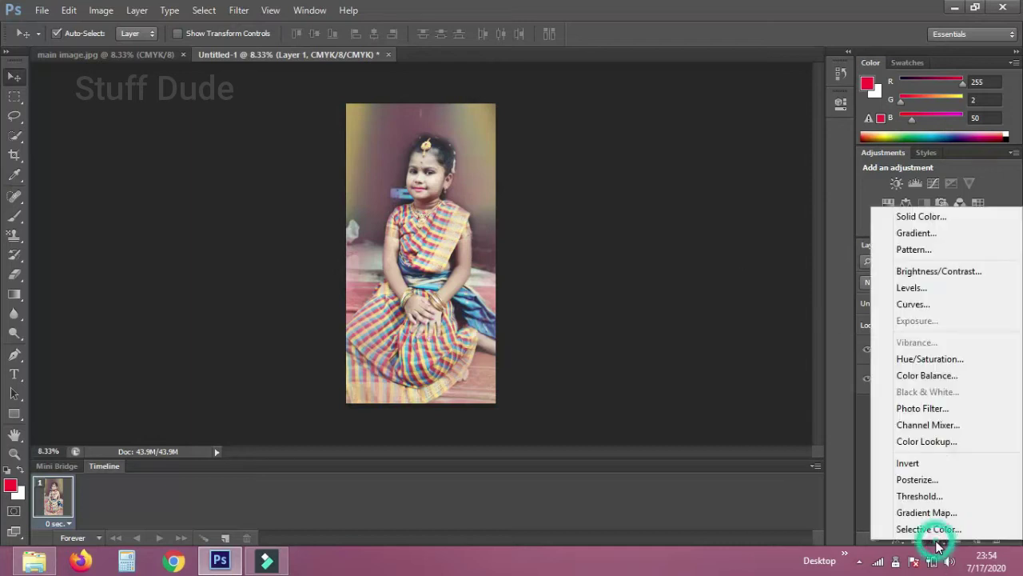
click(957, 254)
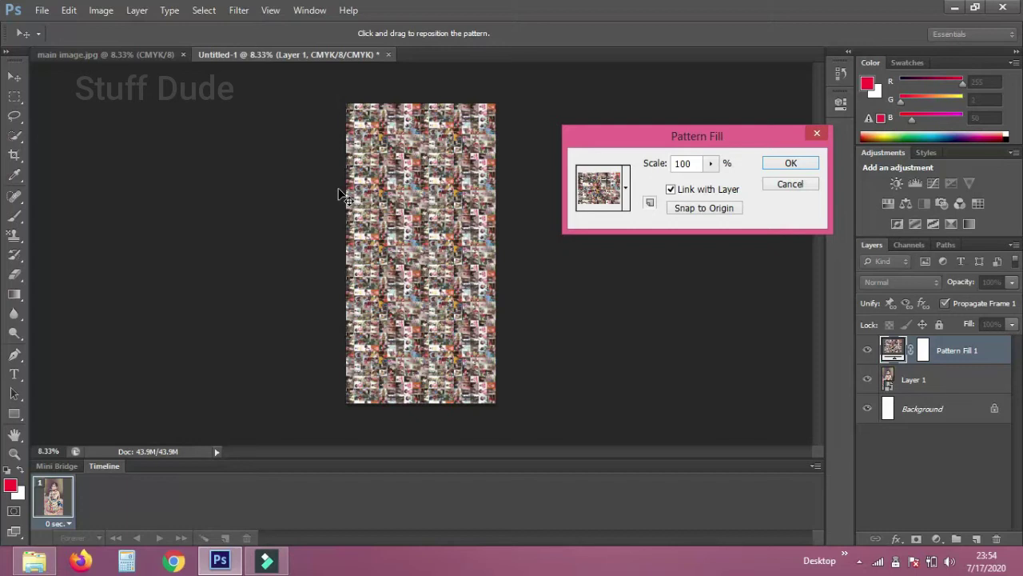
click(710, 163)
drag(711, 189, 736, 180)
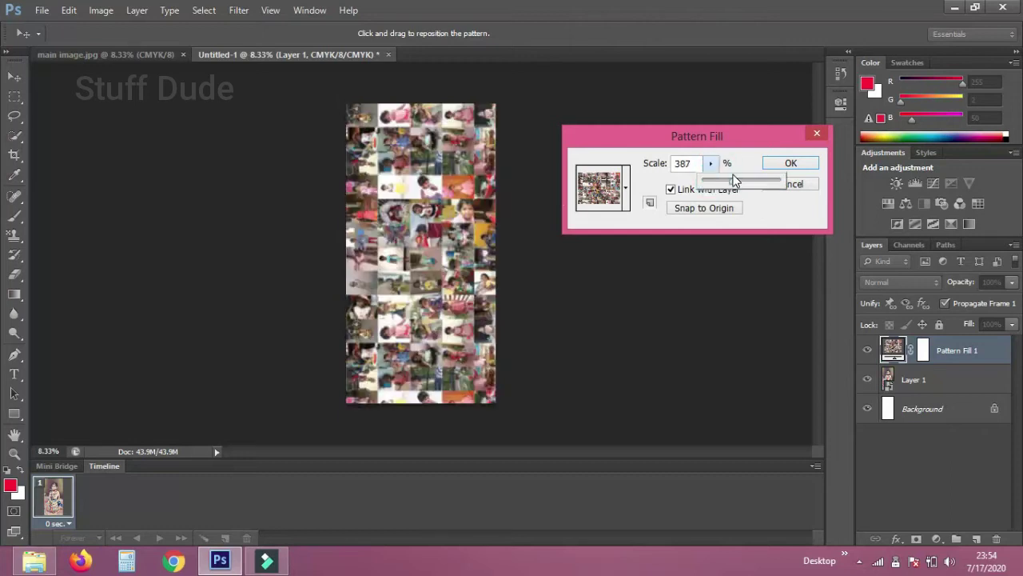
drag(724, 186, 701, 188)
drag(705, 181, 710, 182)
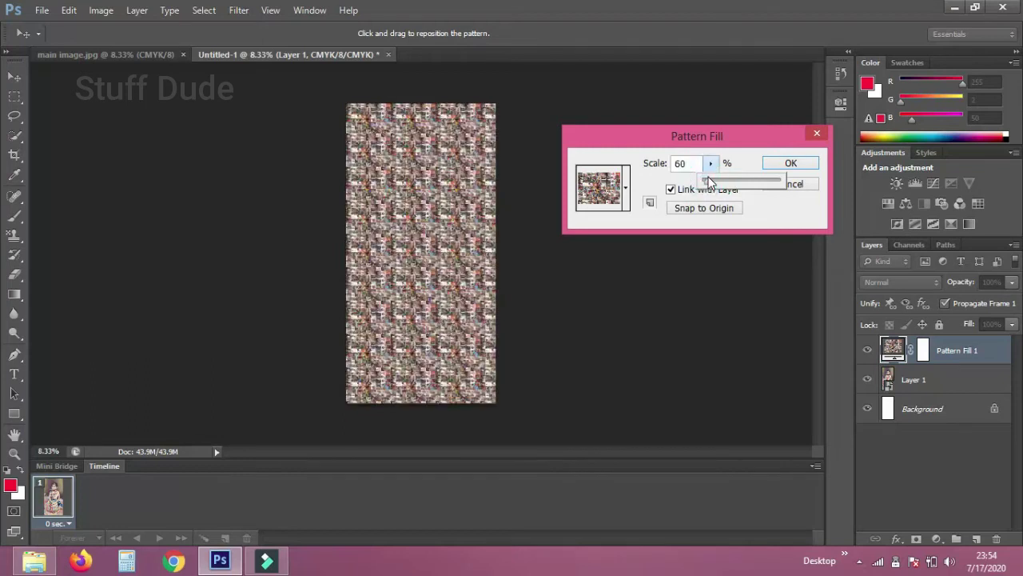
double_click(681, 163)
text(100)
key(Return)
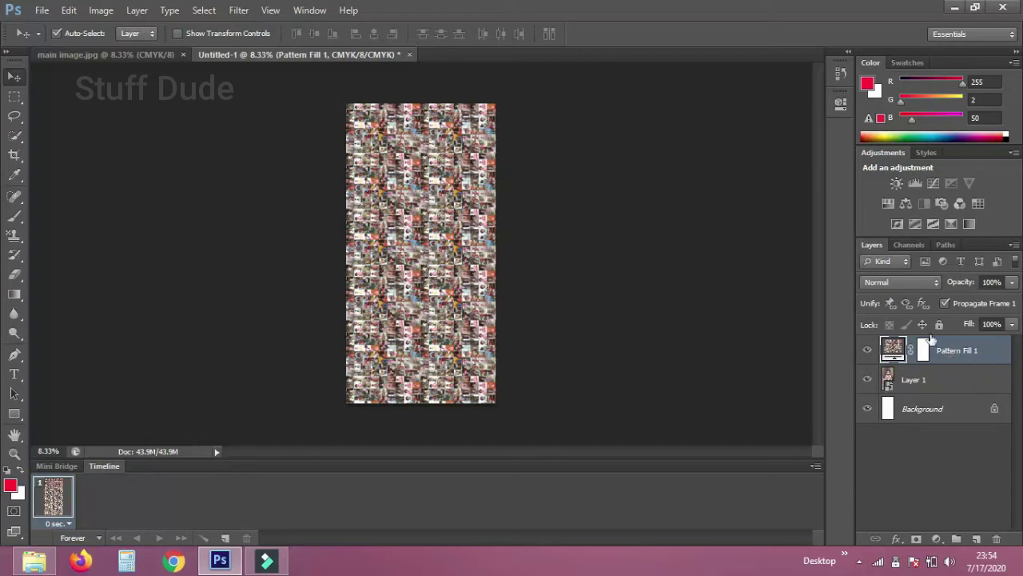
- Set Pattern Fill 1's blend mode to Overlay
click(898, 283)
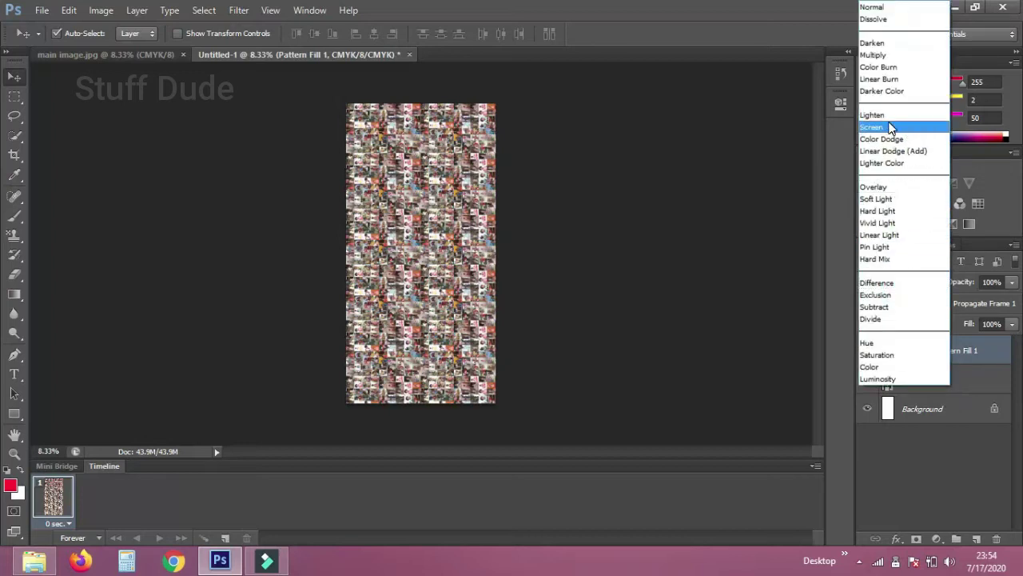
click(897, 189)
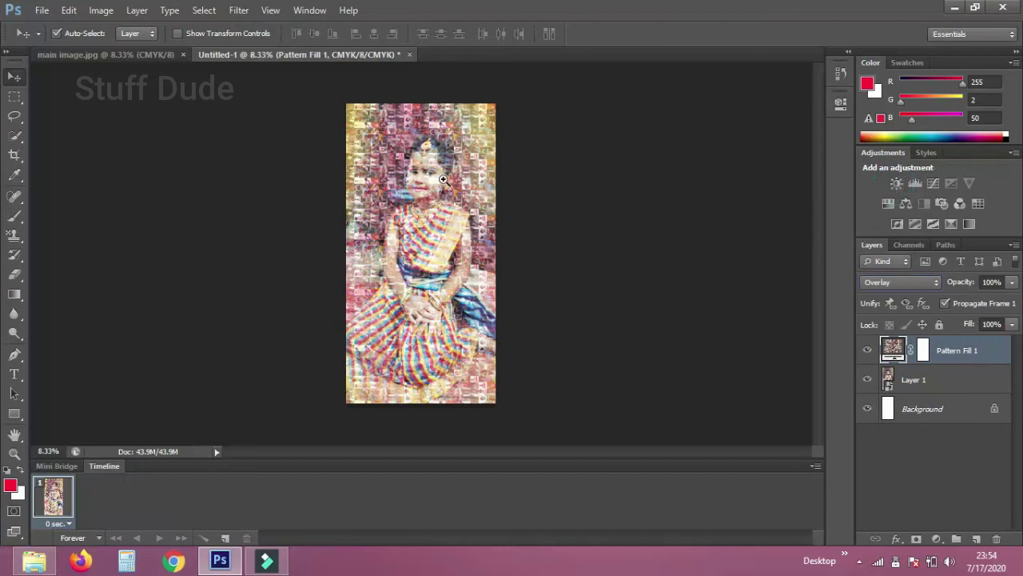
scroll(446, 184, up, 1)
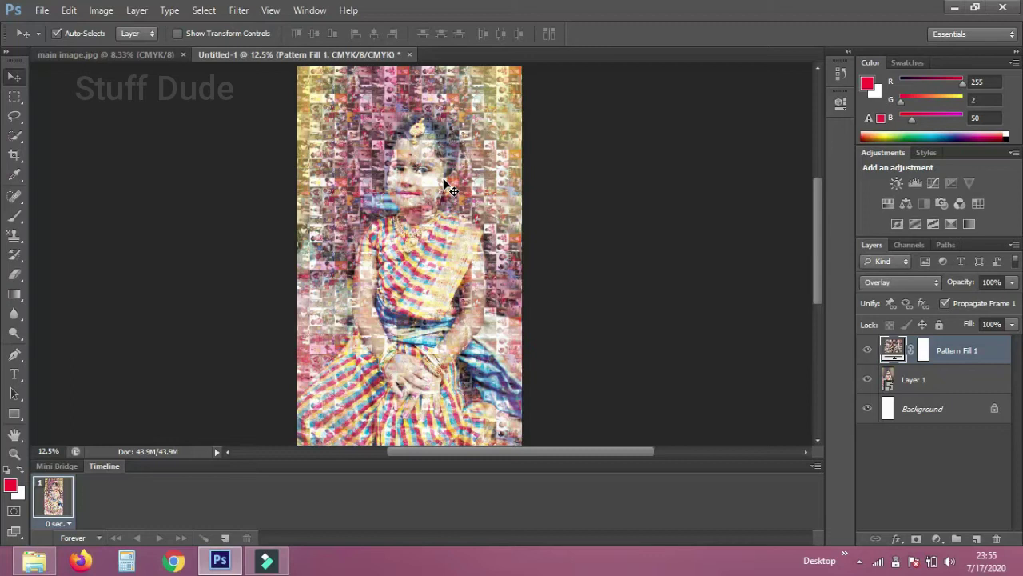
- Hide Layer 1 and draw a red-to-white diagonal gradient on a new layer above Background
click(911, 381)
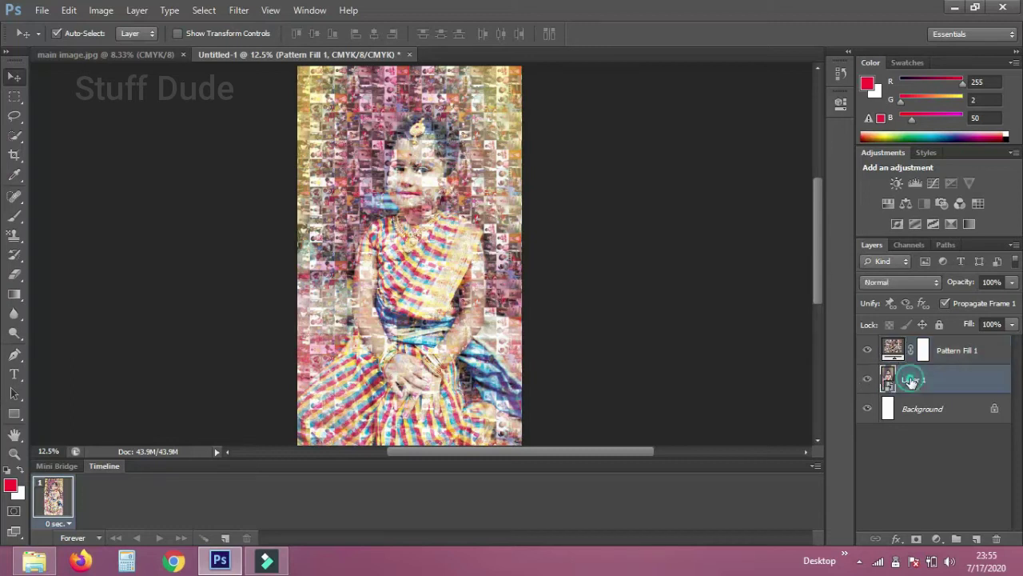
click(867, 379)
click(927, 416)
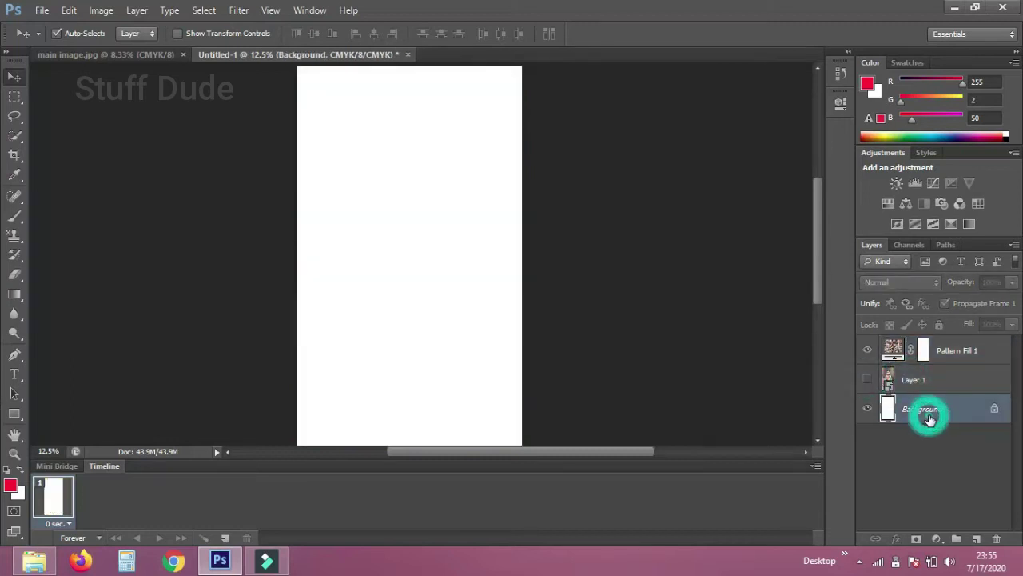
click(976, 539)
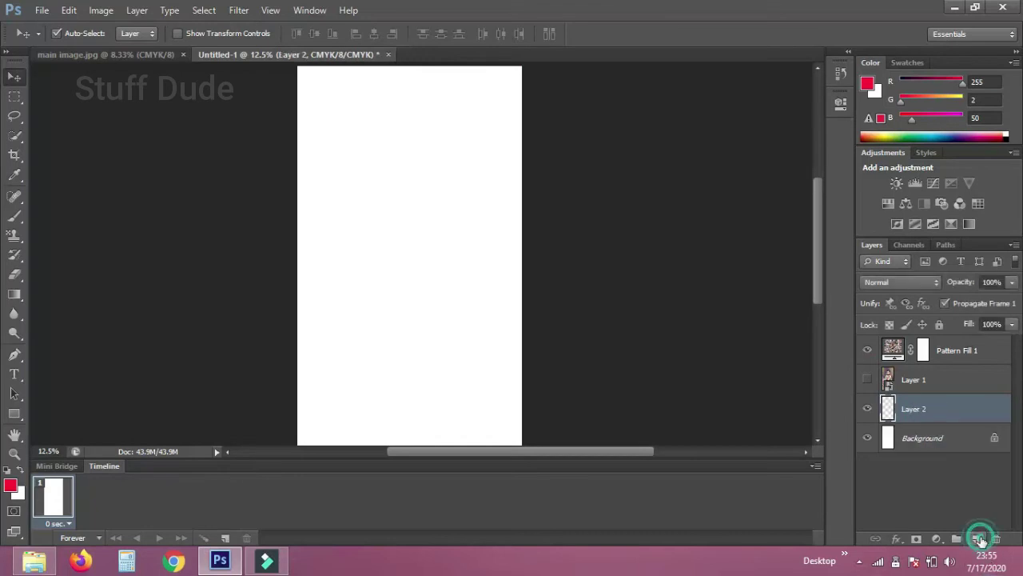
click(14, 294)
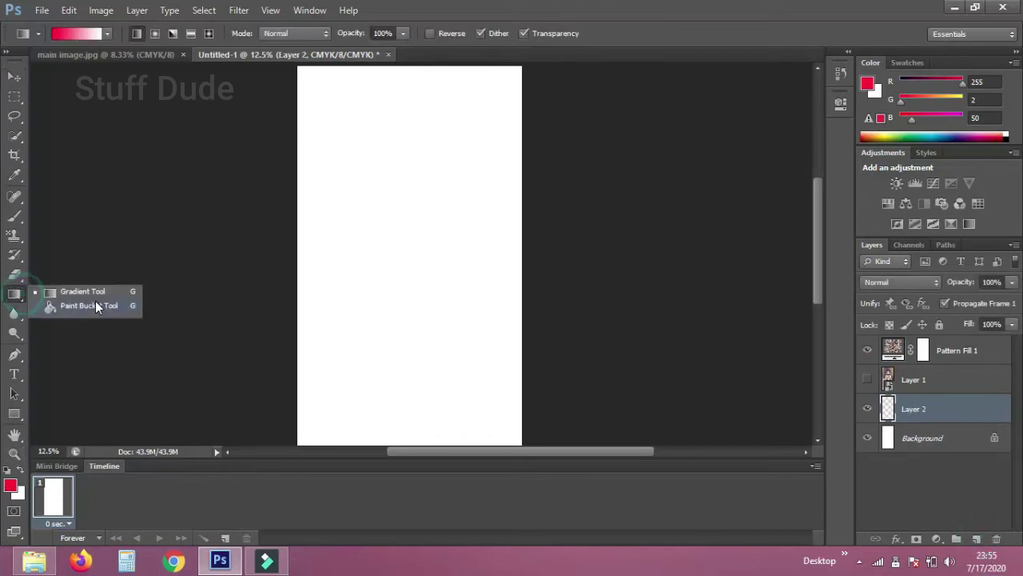
click(77, 291)
drag(179, 165, 413, 414)
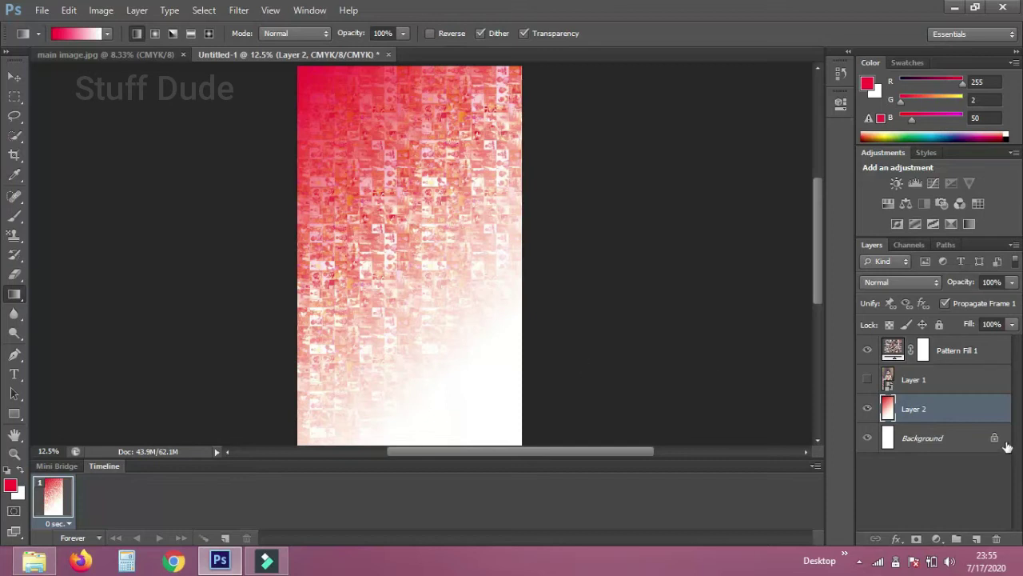
- Hide gradient Layer 2, show Layer 1 again, and select Layer 1
click(934, 353)
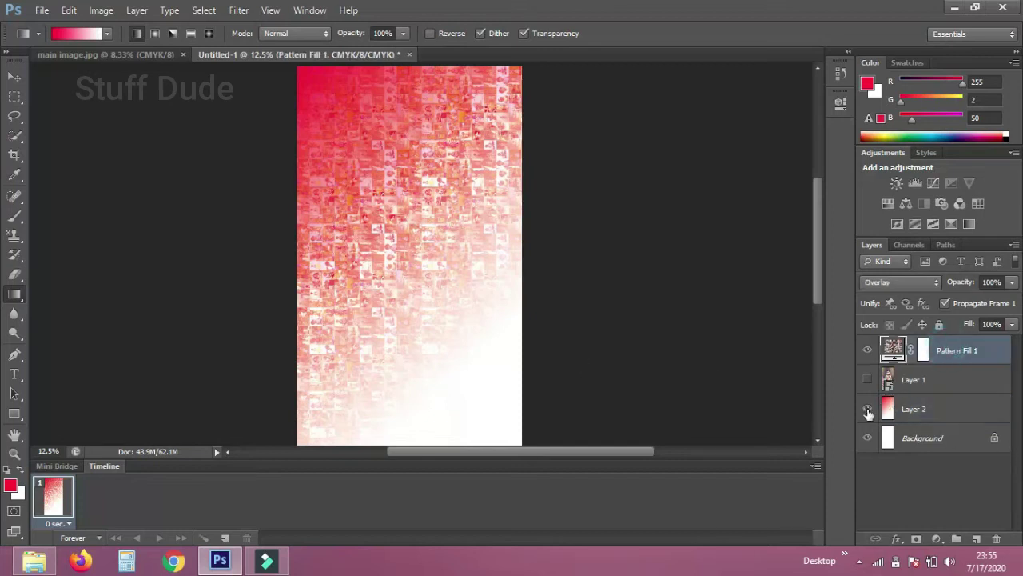
click(867, 409)
click(868, 380)
click(15, 76)
click(391, 163)
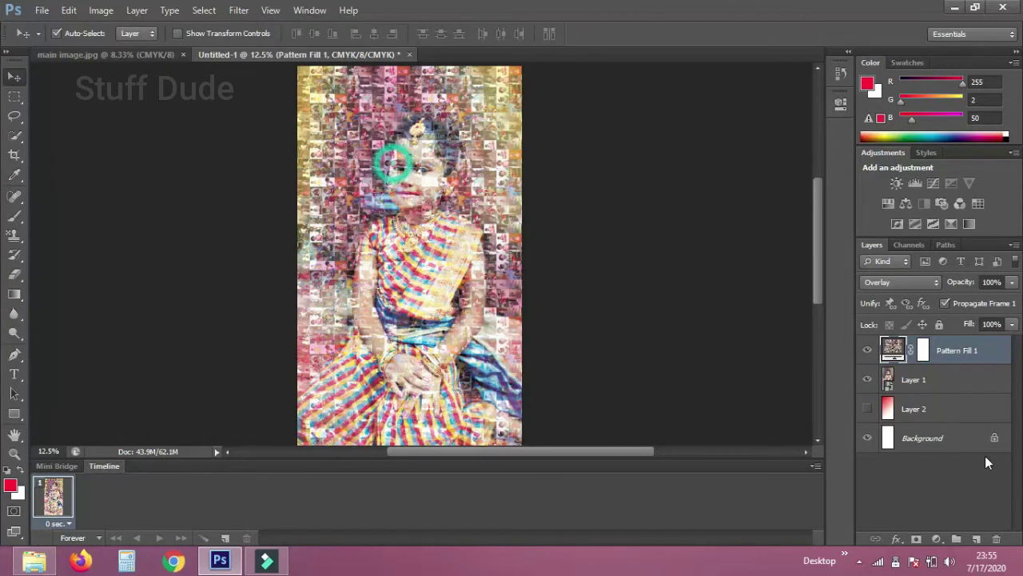
click(950, 384)
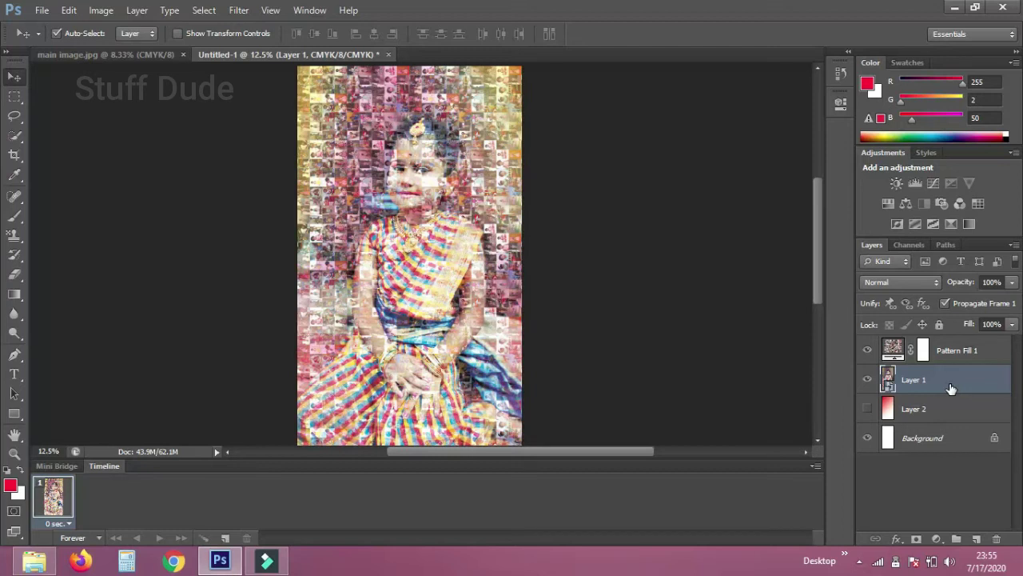
- Apply Shadows/Highlights to Layer 1 with Shadows Amount at 29%
click(105, 14)
mouse_move(123, 48)
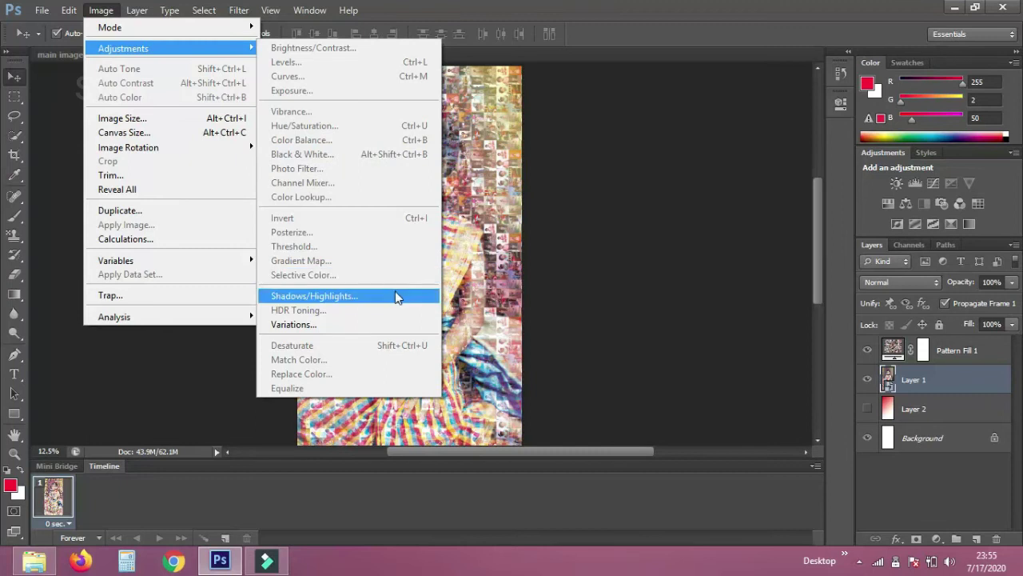
click(397, 296)
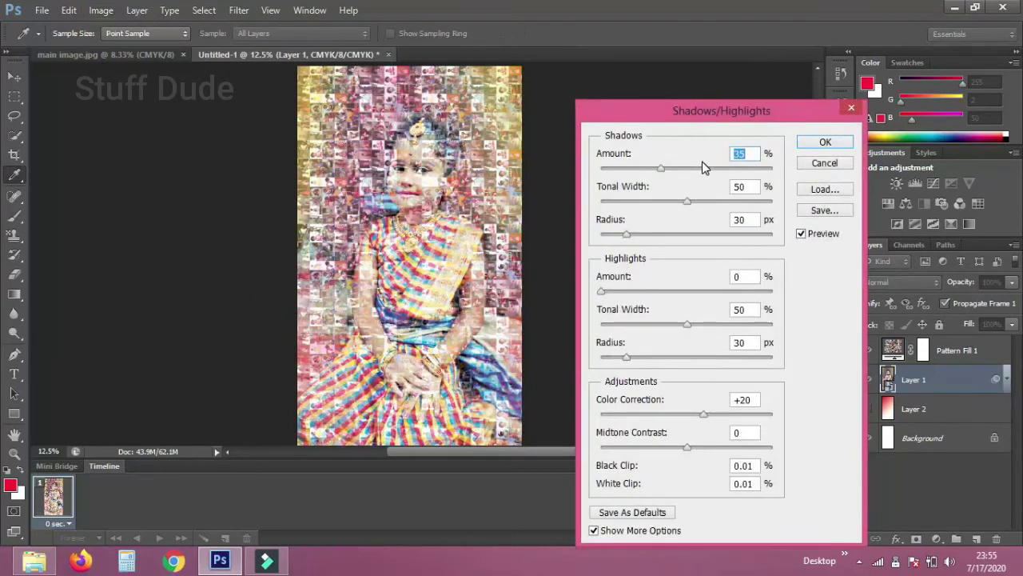
click(650, 168)
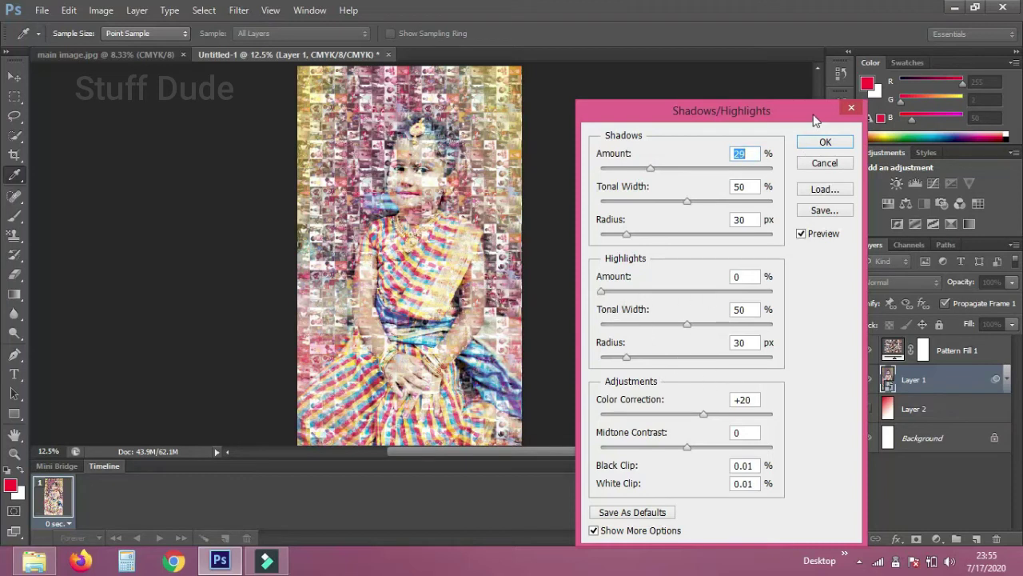
click(810, 143)
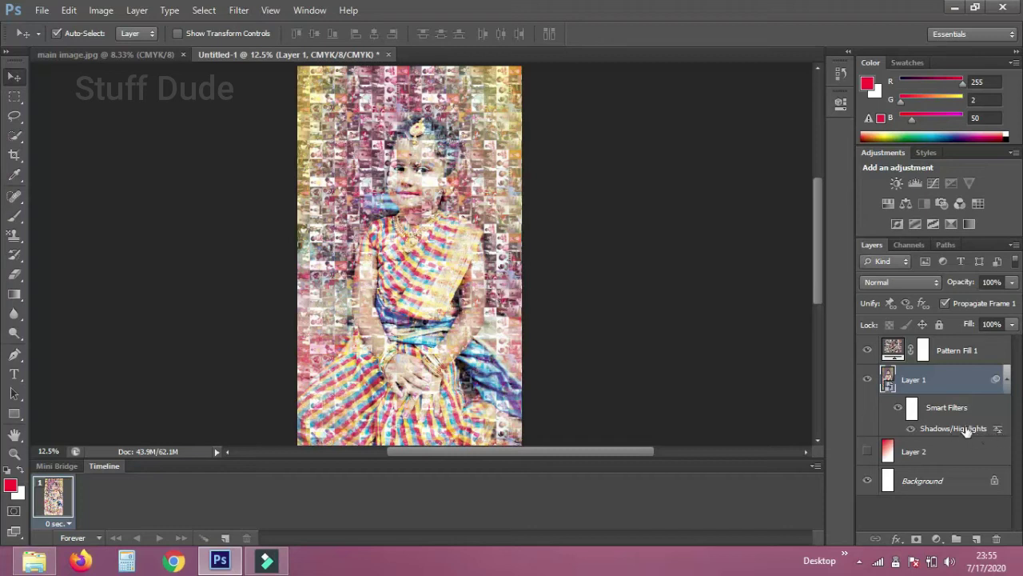
- Compare Overlay, Darken and neighbouring blend modes for the Shadows/Highlights smart filter
double_click(997, 430)
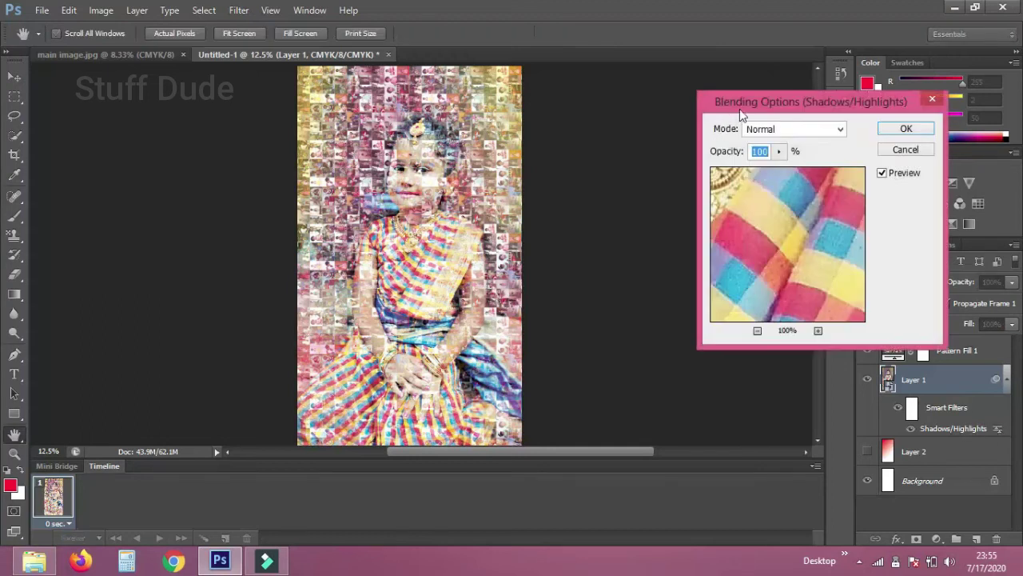
click(776, 130)
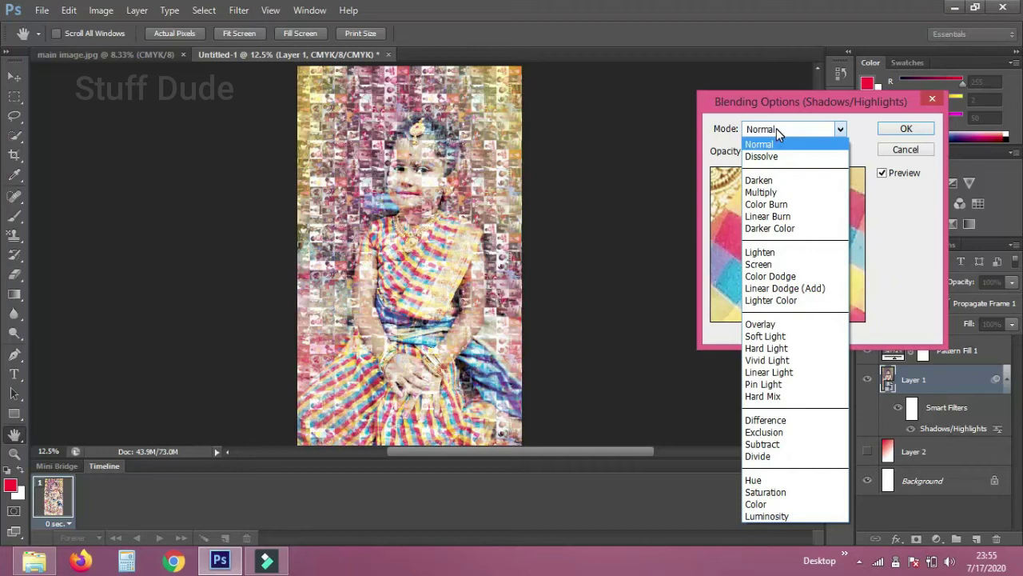
click(781, 324)
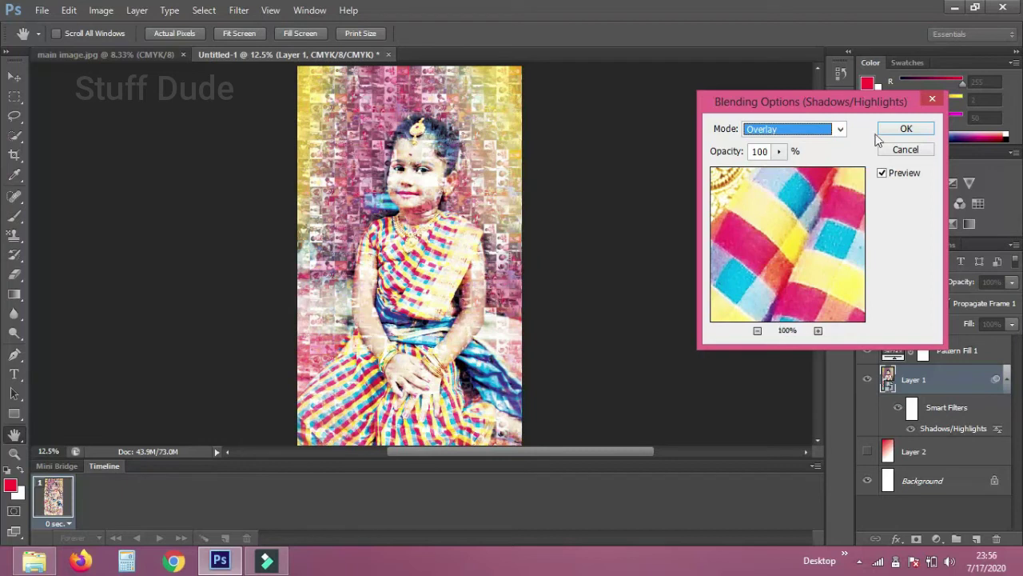
click(805, 134)
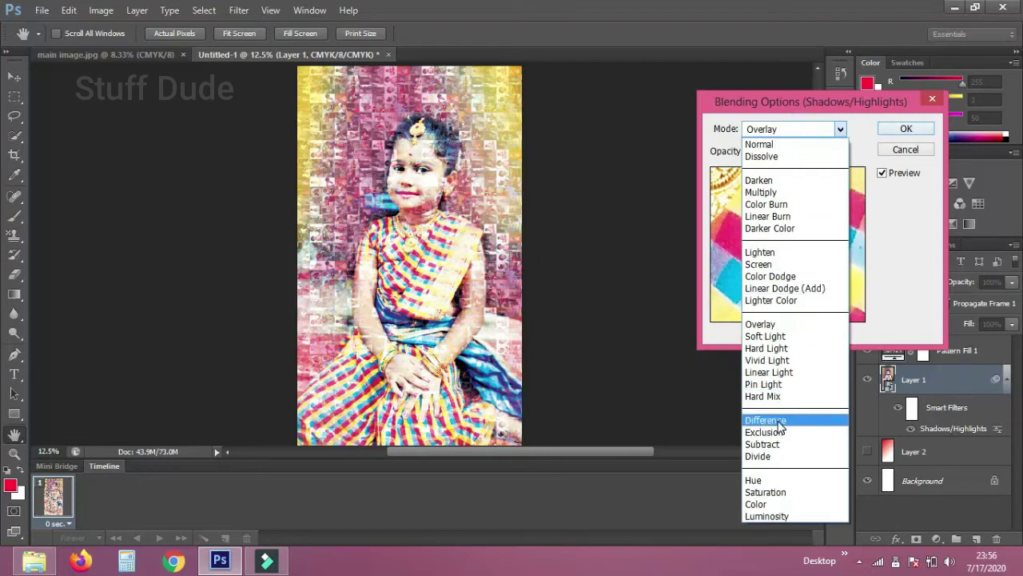
click(760, 180)
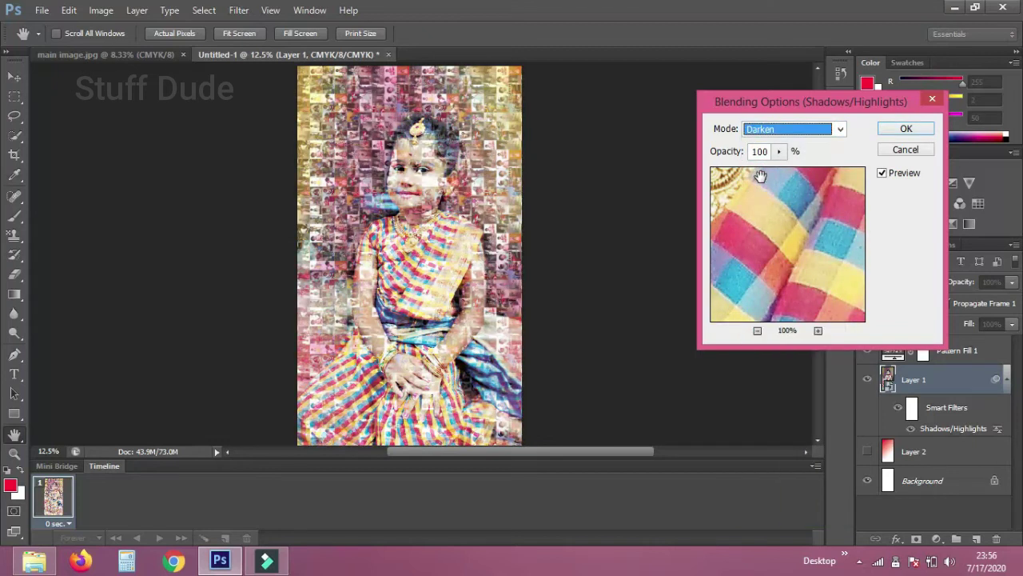
key(Down)
key(Down)
key(Down)
key(Down)
key(Down)
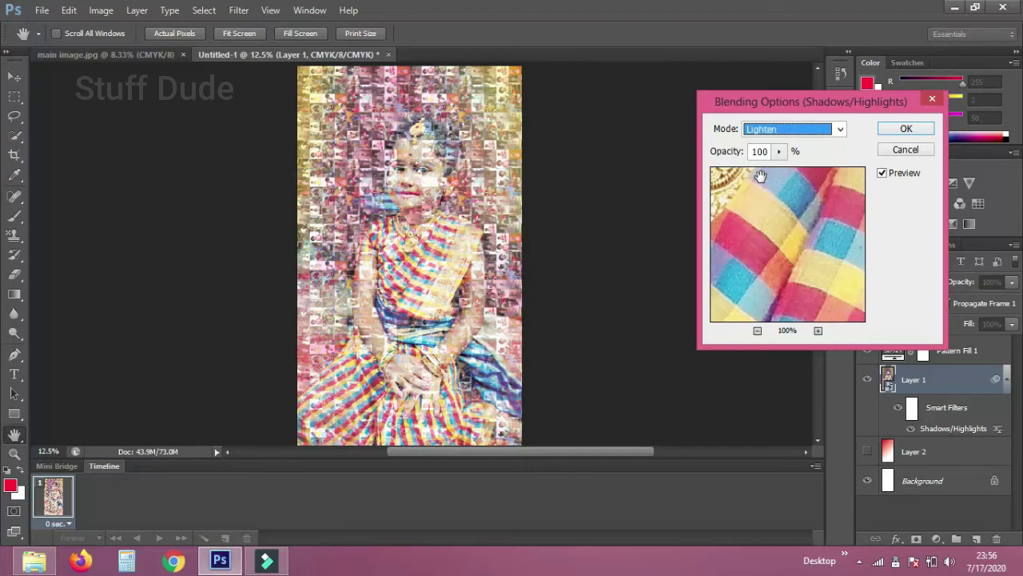
key(Down)
key(Down)
key(Down)
key(Down)
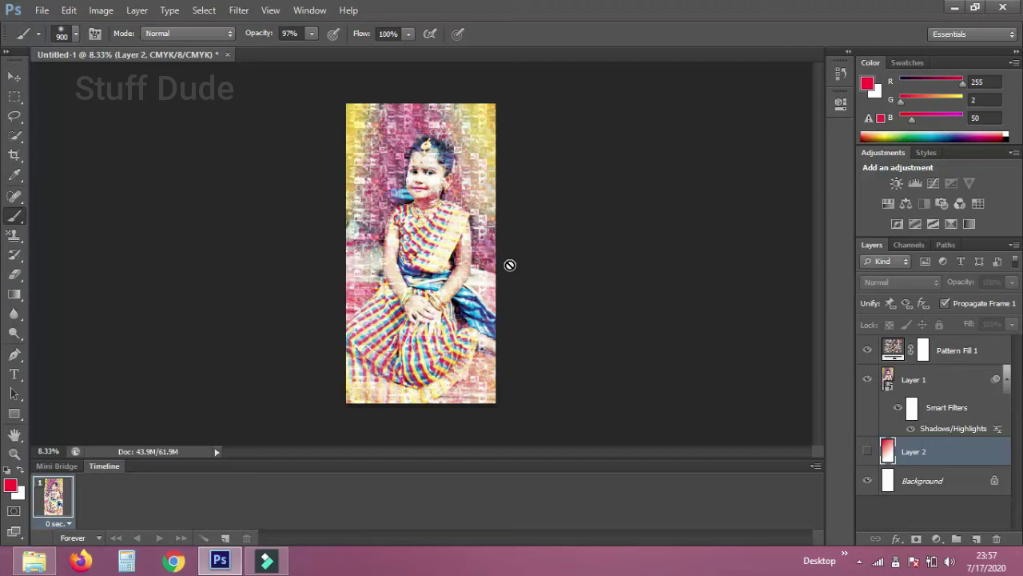
- Open the File menu to reach Save As
click(40, 11)
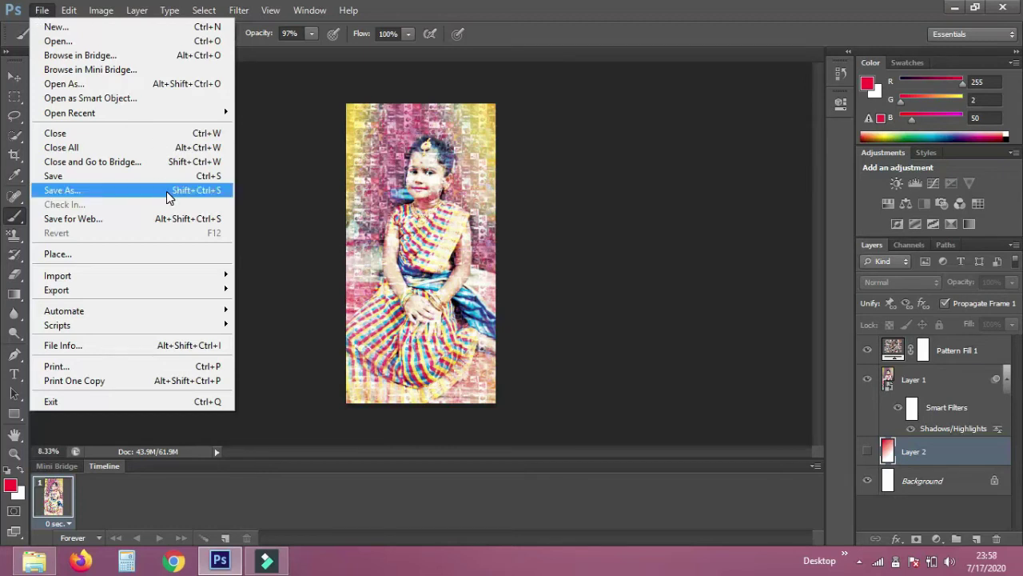
- Save the mosaic as a JPEG named FRAME12X204, accepting the default JPEG options
click(165, 192)
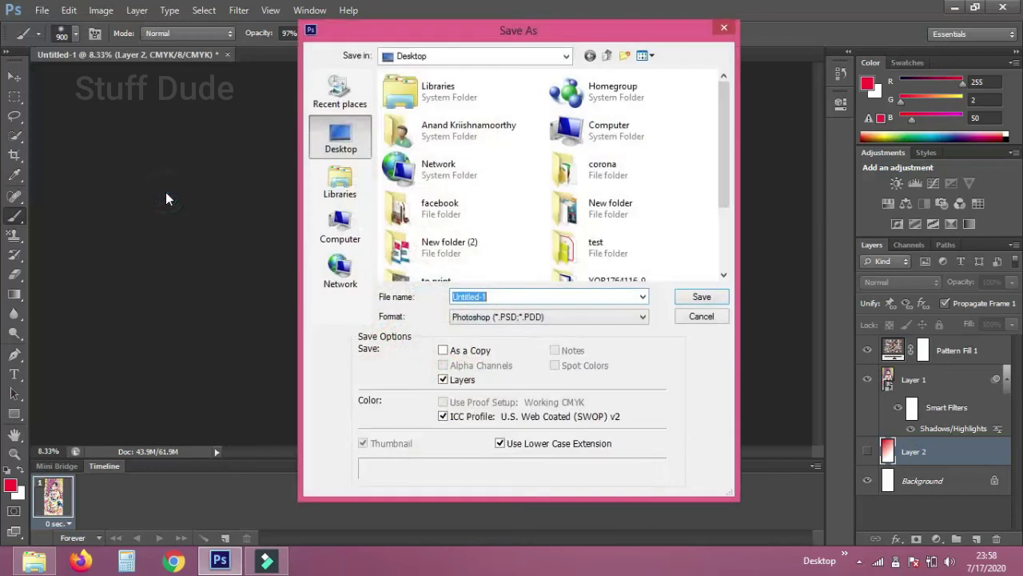
click(507, 318)
click(500, 390)
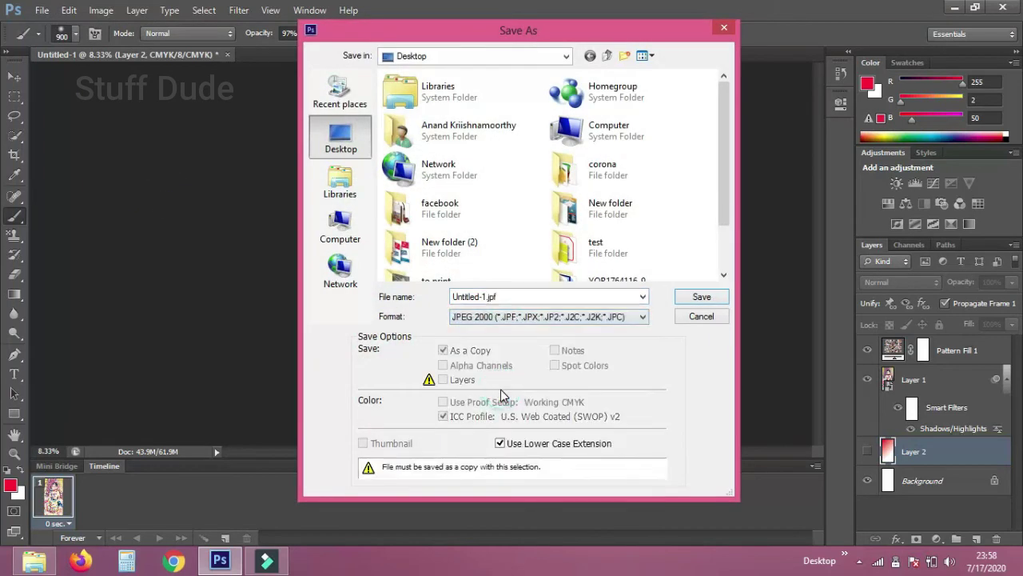
click(509, 318)
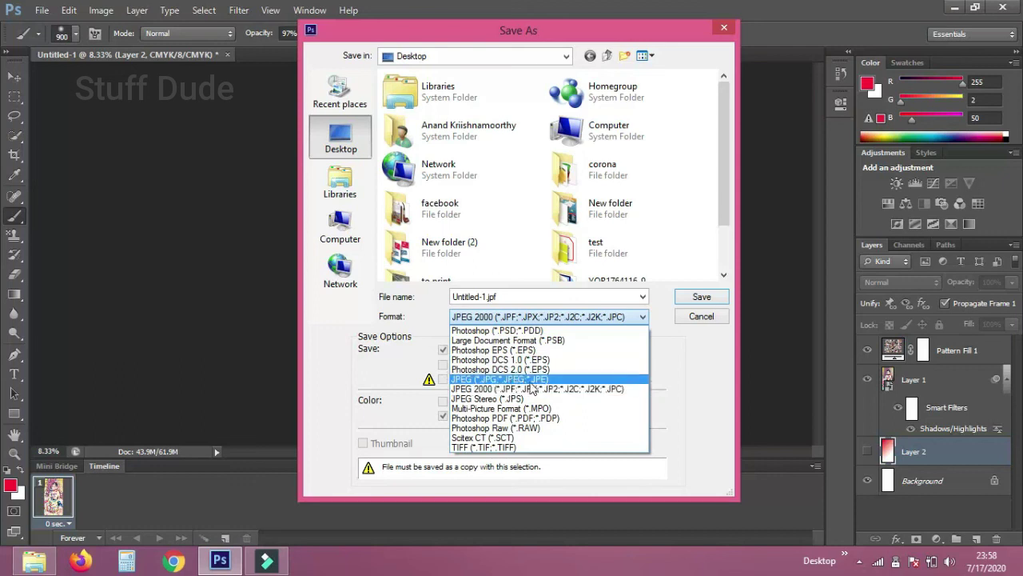
click(538, 381)
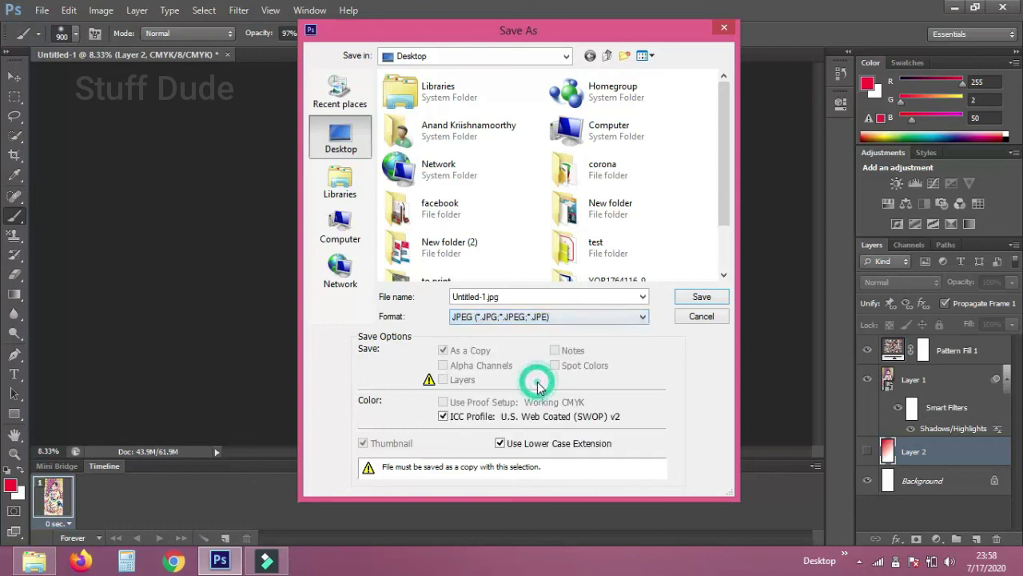
double_click(592, 297)
text(FRAME12X20)
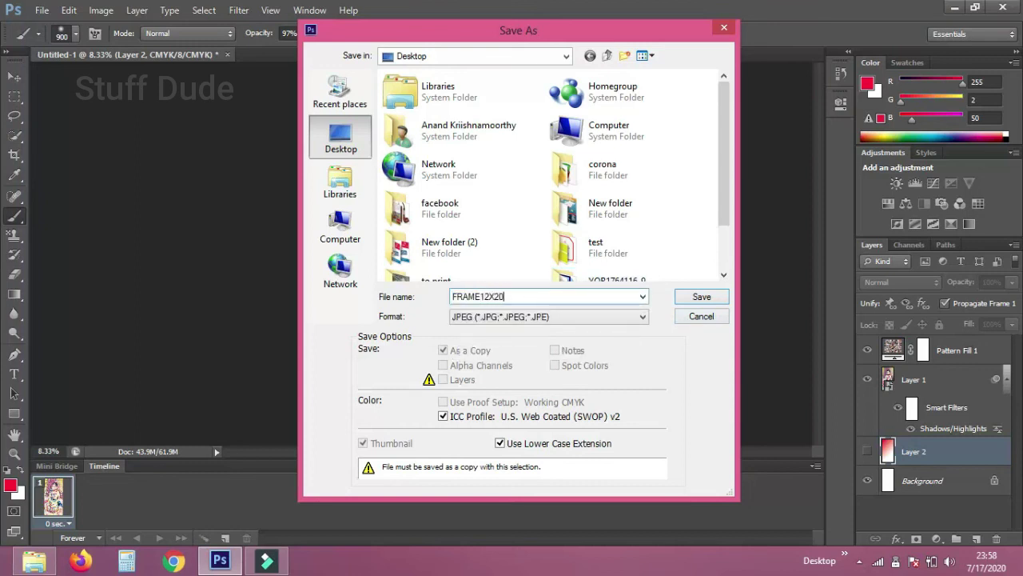
text(4)
key(Return)
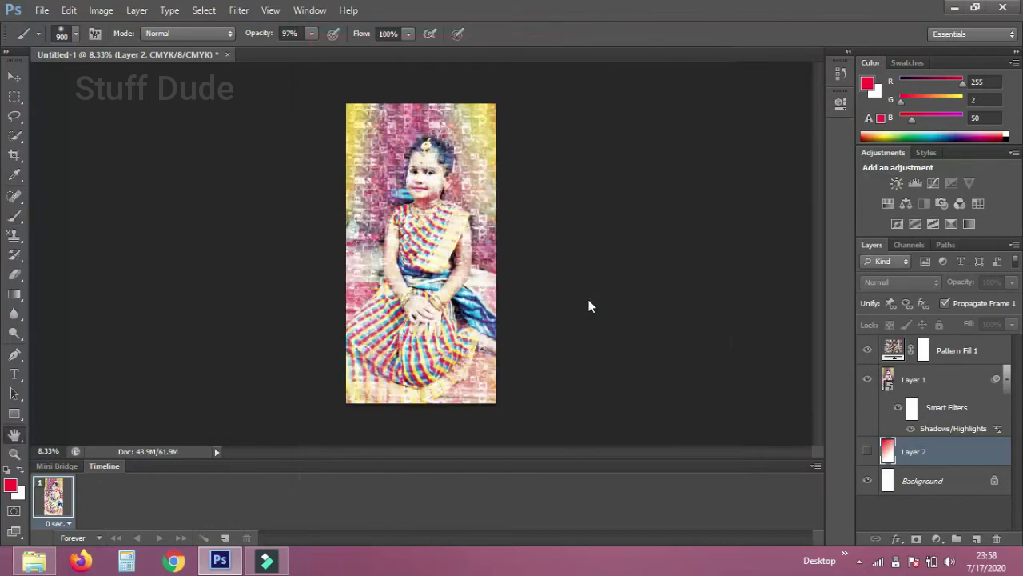
key(Return)
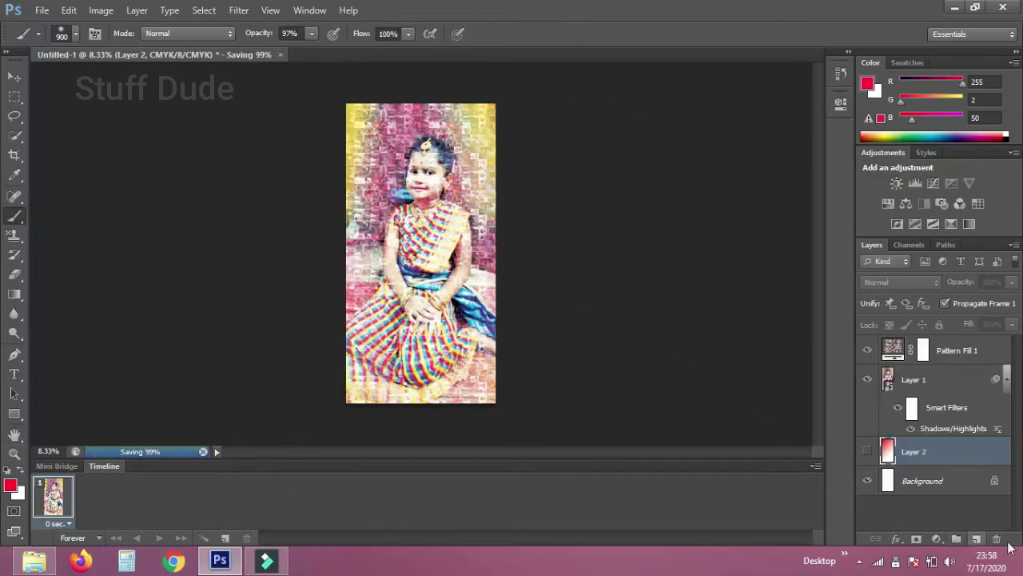
- Show the desktop and open the saved FRAME12X24 JPEG in Windows Photo Viewer
click(1020, 565)
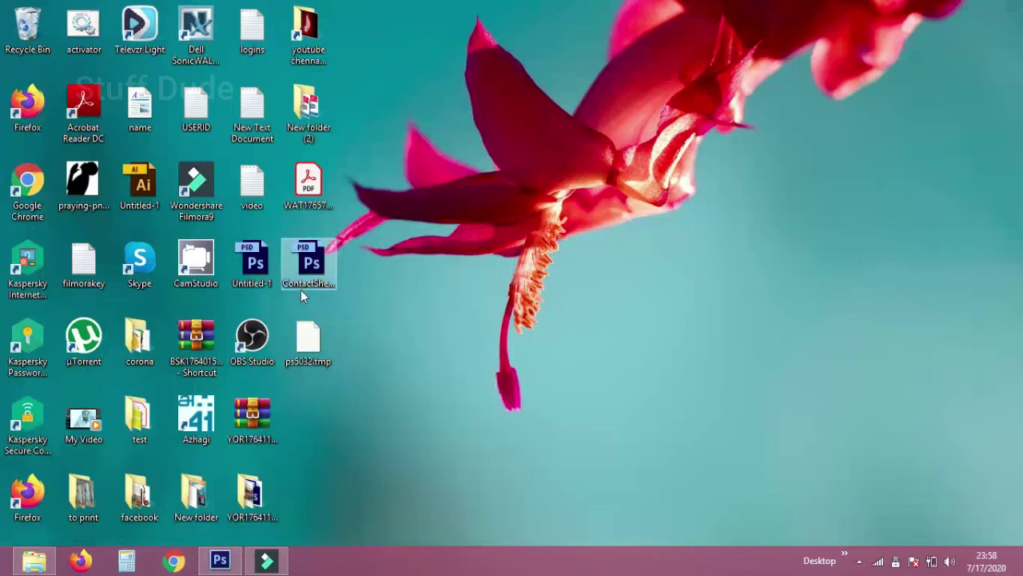
double_click(309, 339)
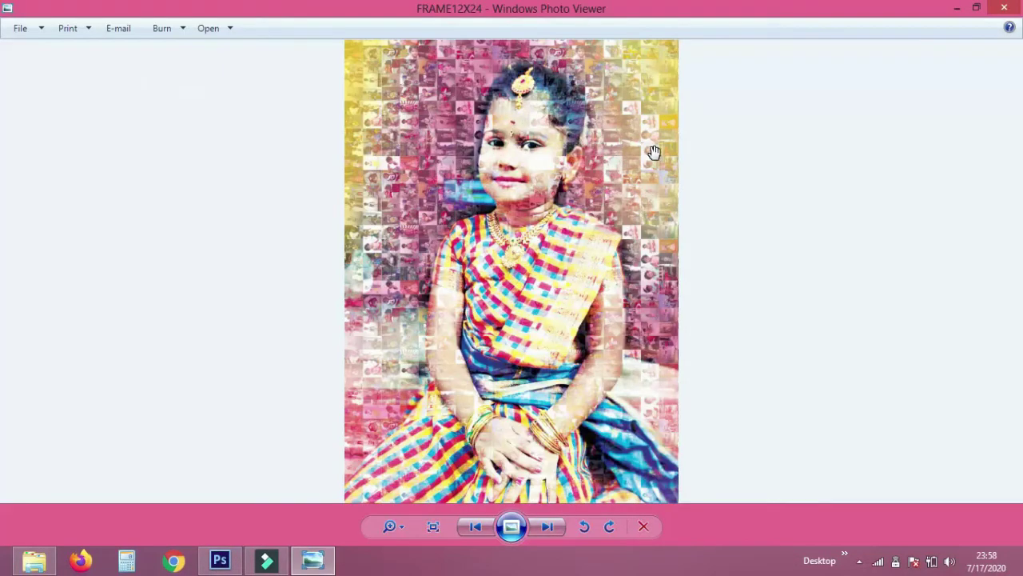